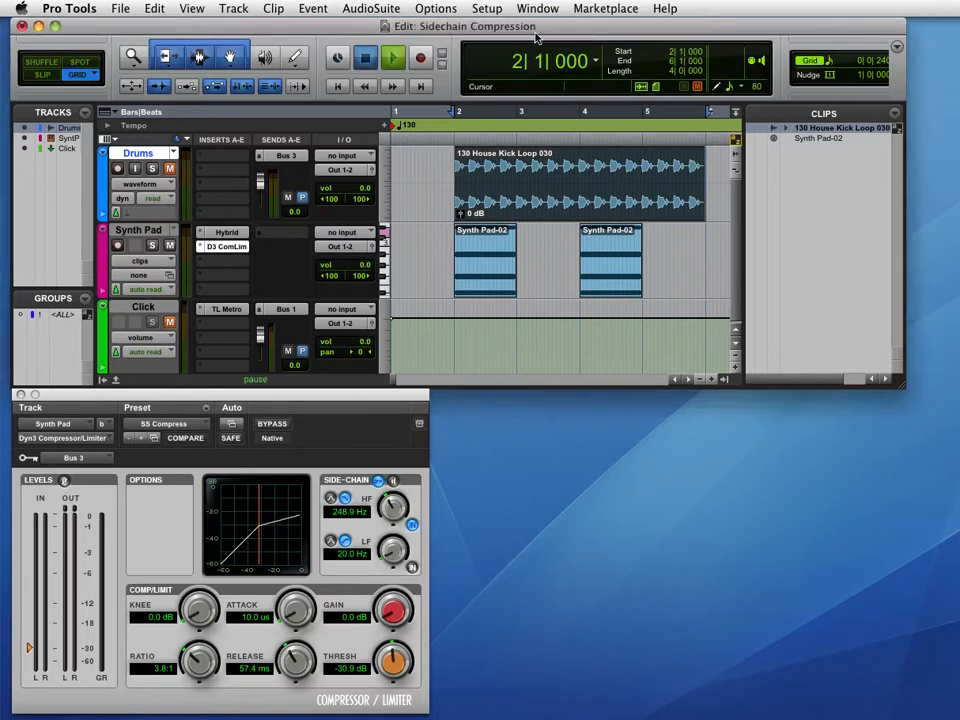
Play the loop with the Synth Pad's compressor active, replay it with the compressor bypassed, and turn the bypass off again.
key(space)
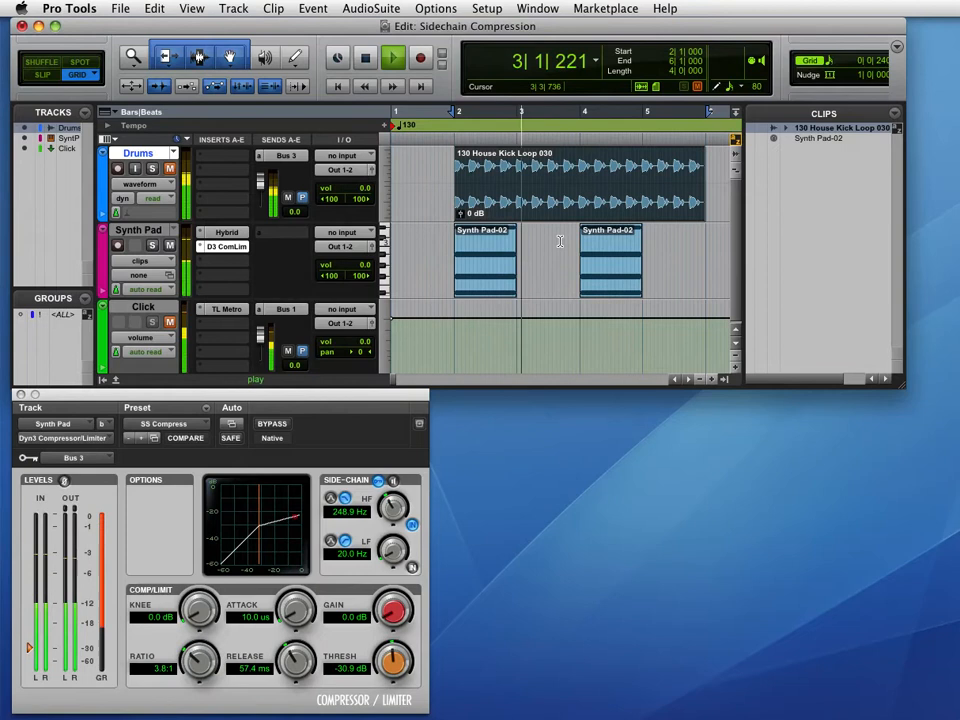
key(space)
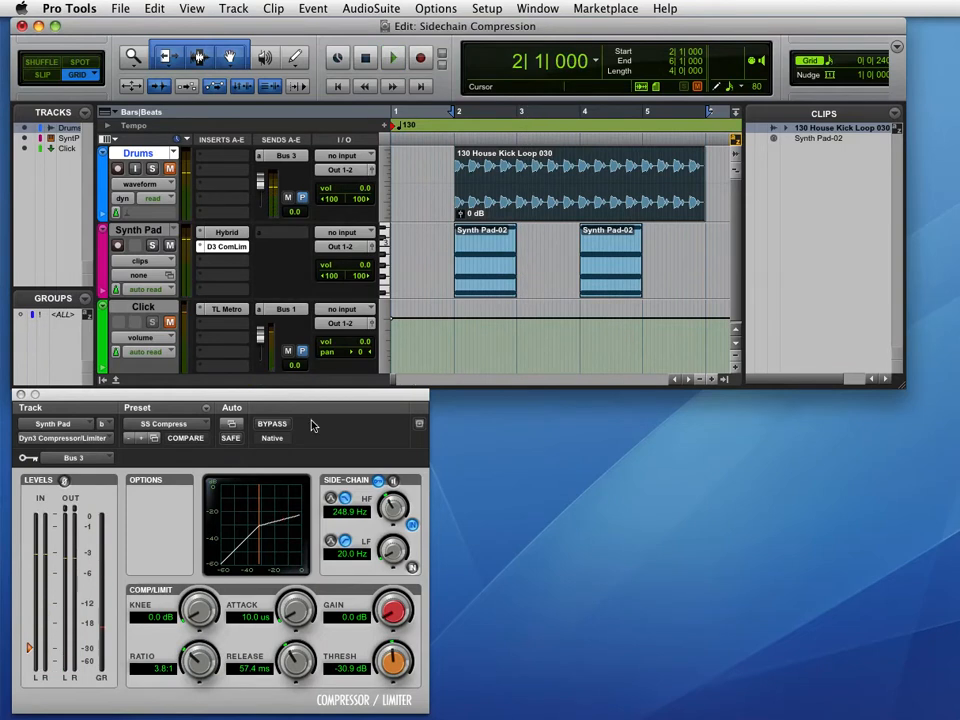
click(271, 426)
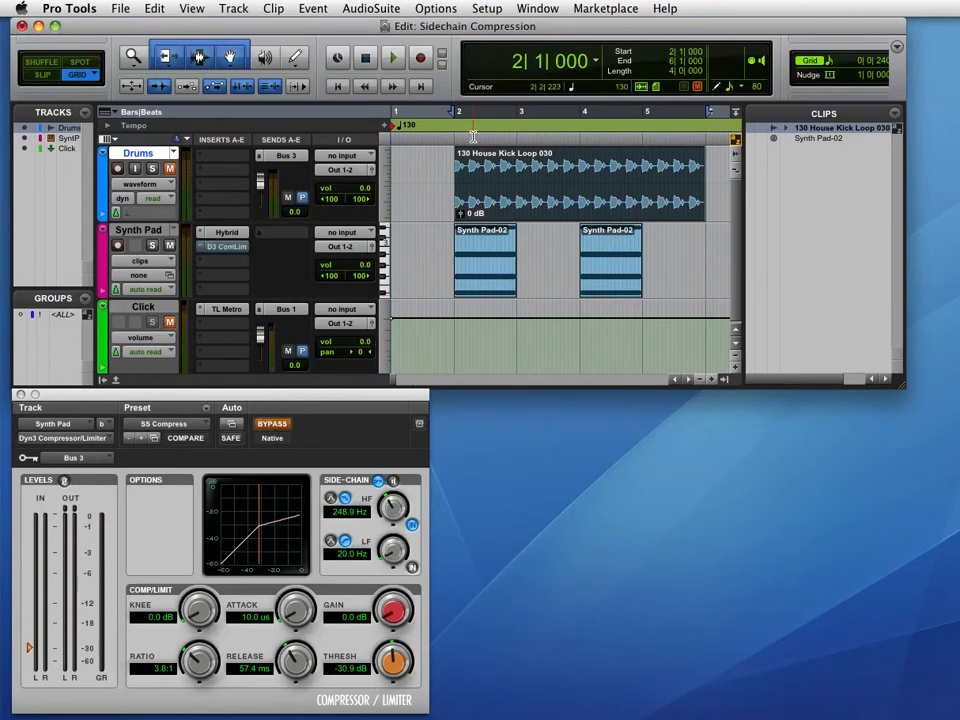
key(space)
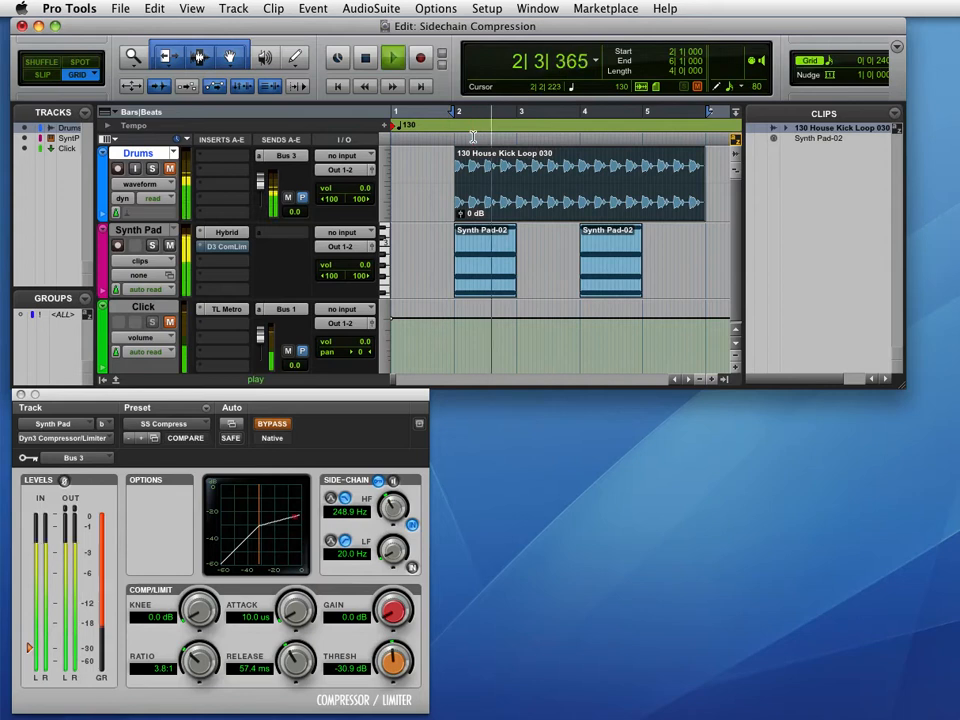
key(space)
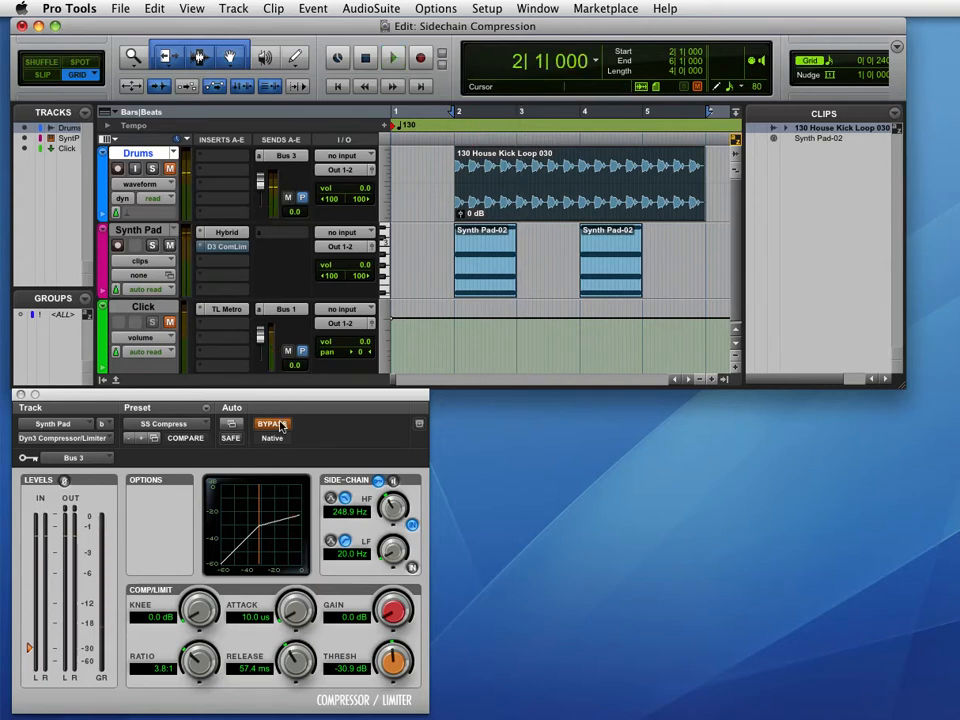
click(280, 426)
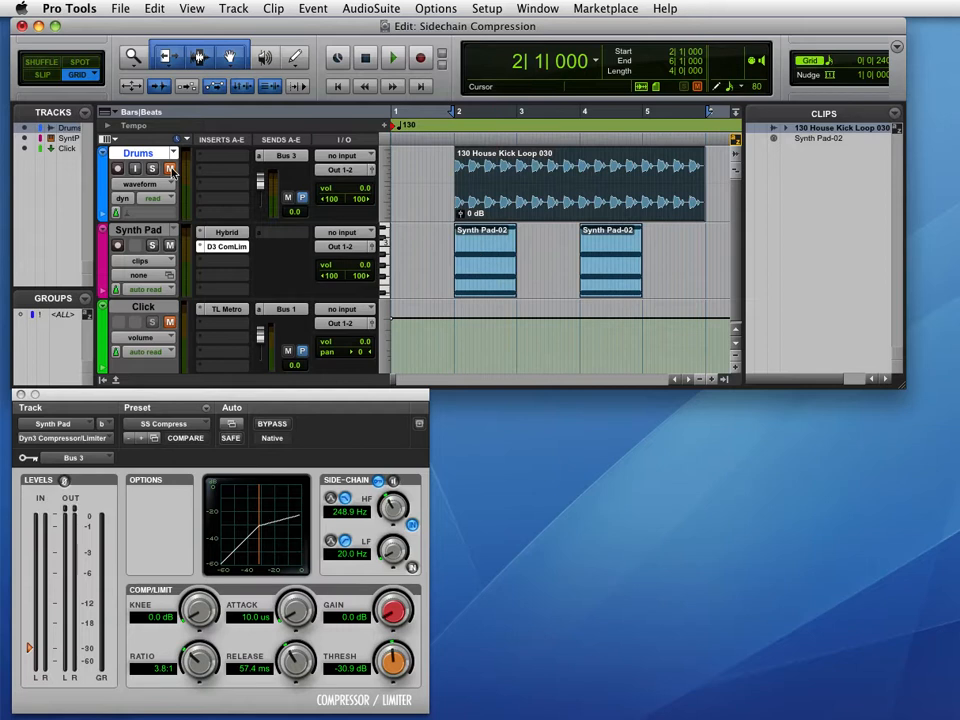
Unmute the Drums track and play the loop with drums and synth pad together.
key(space)
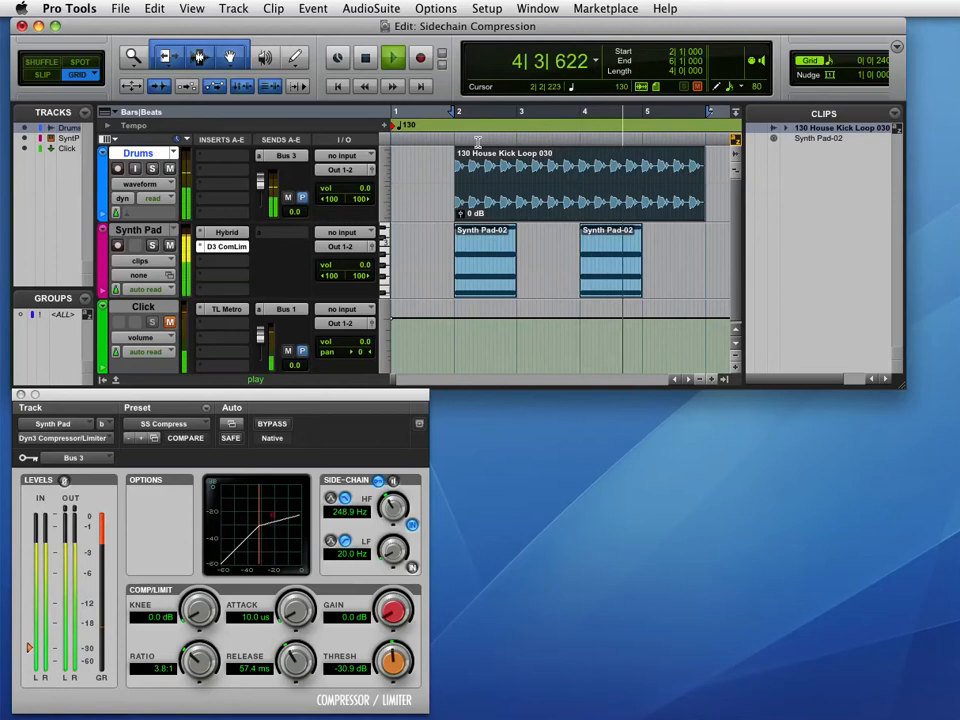
key(space)
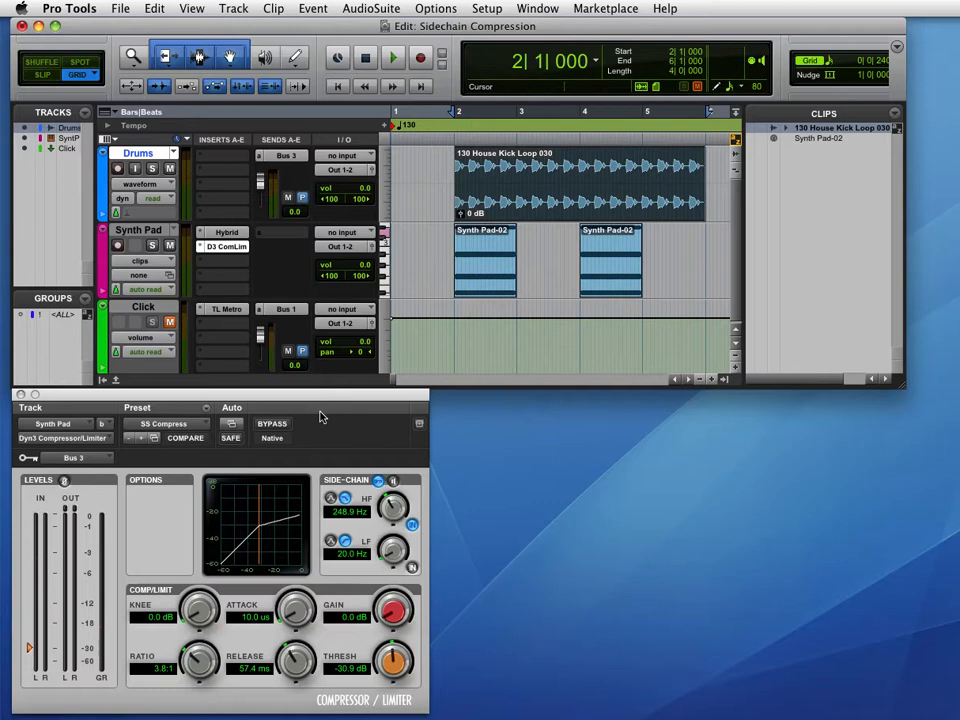
Turn off the external side-chain key on the Synth Pad's compressor, set its key input to no key input, and close the plug-in.
click(379, 481)
click(75, 460)
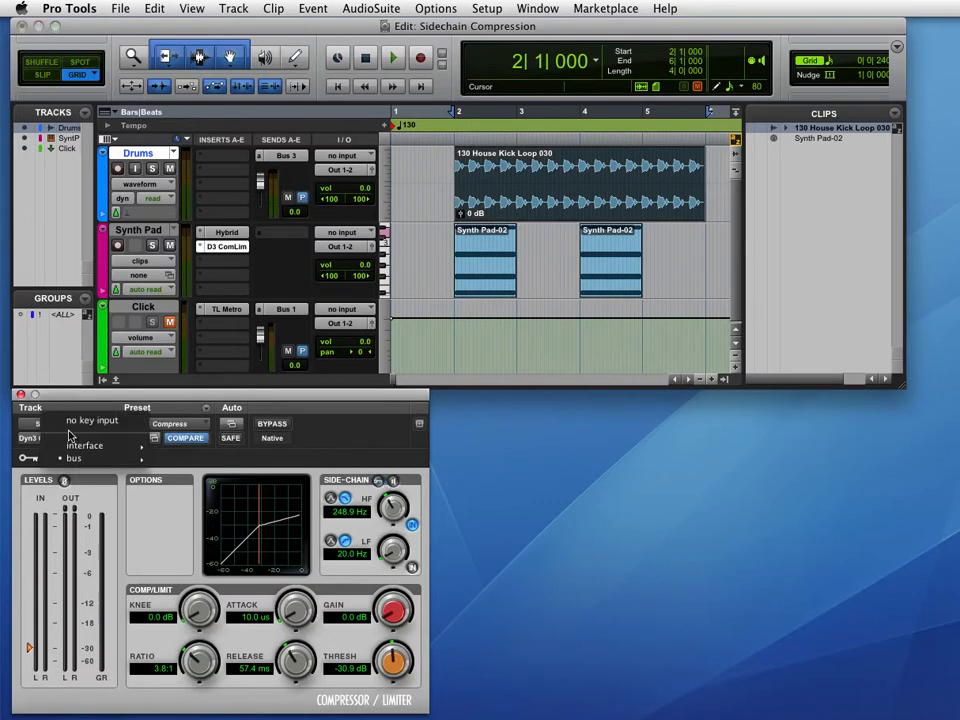
click(80, 421)
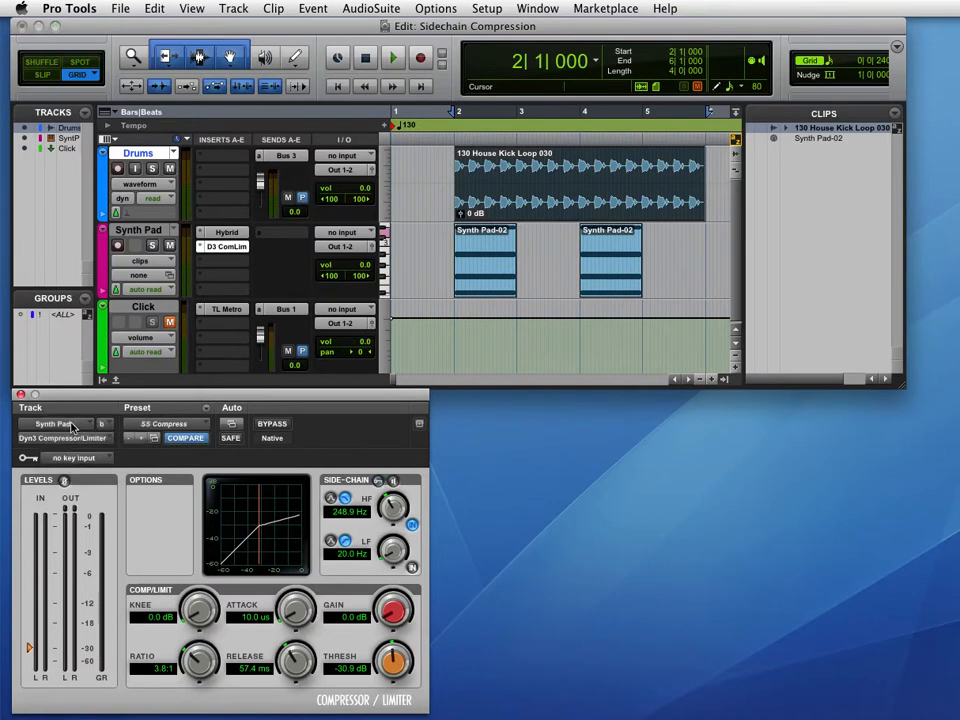
click(20, 395)
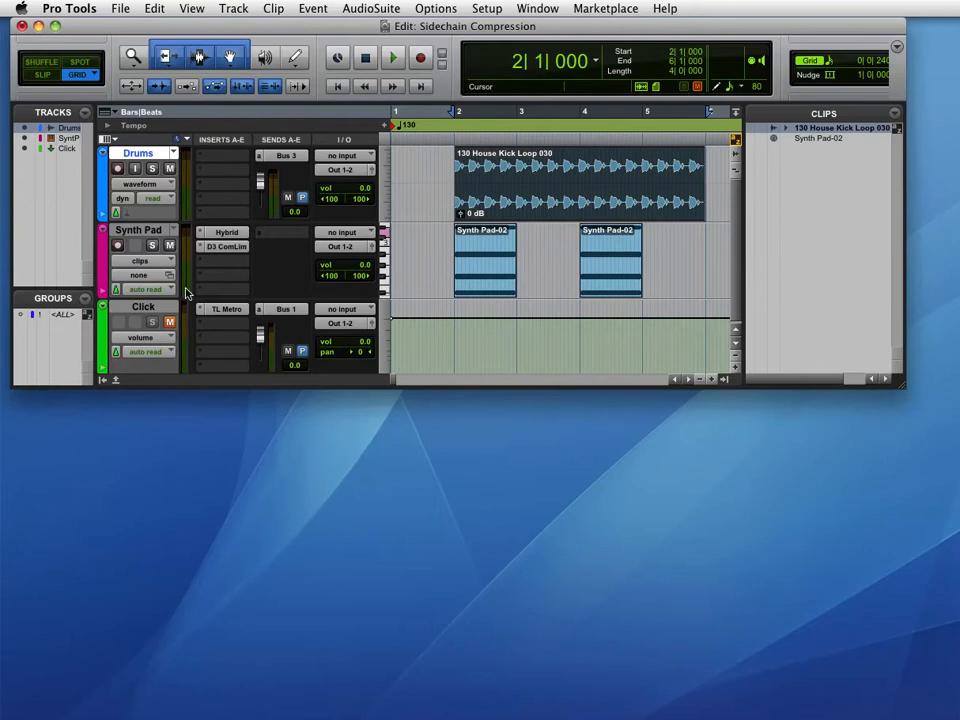
Remove send a from the Drums and Click tracks by setting both to no send, and close the send window.
click(266, 158)
click(262, 158)
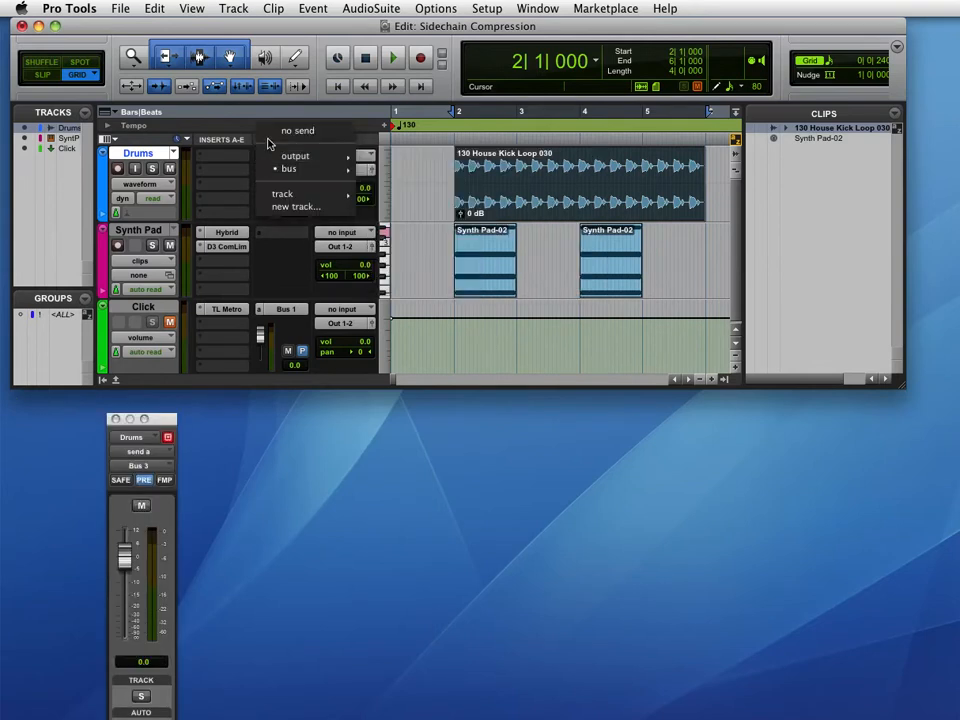
click(300, 131)
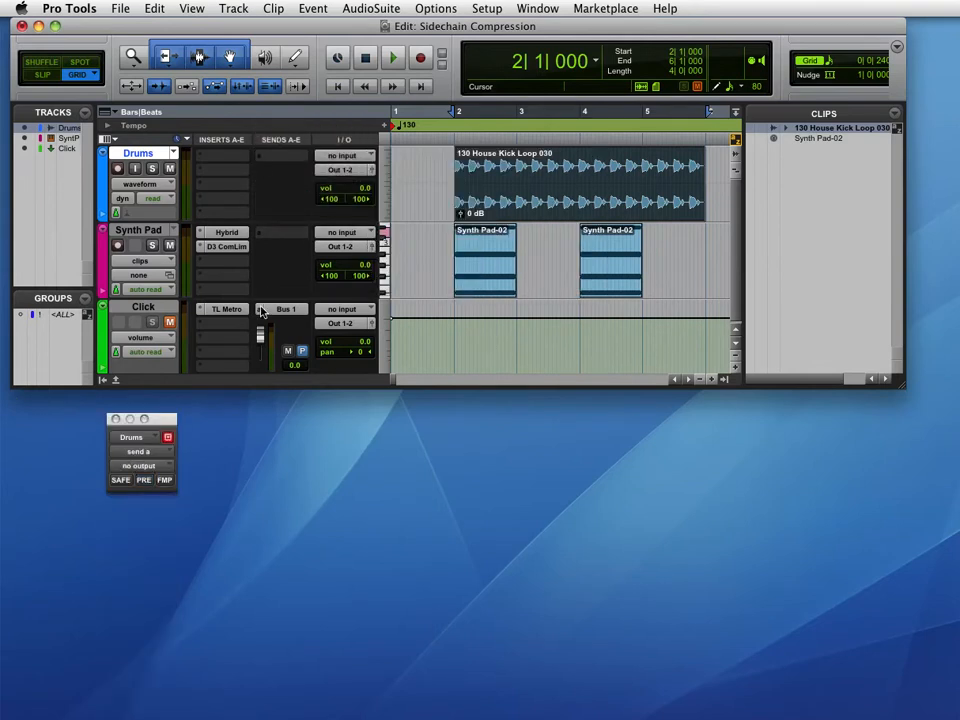
click(268, 309)
click(277, 290)
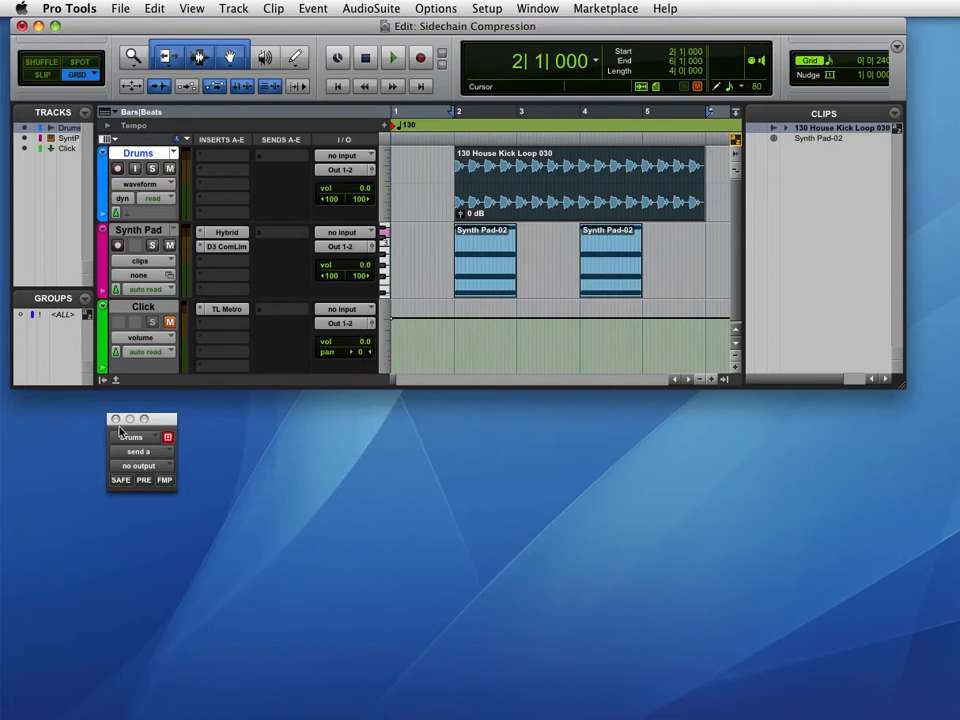
click(115, 419)
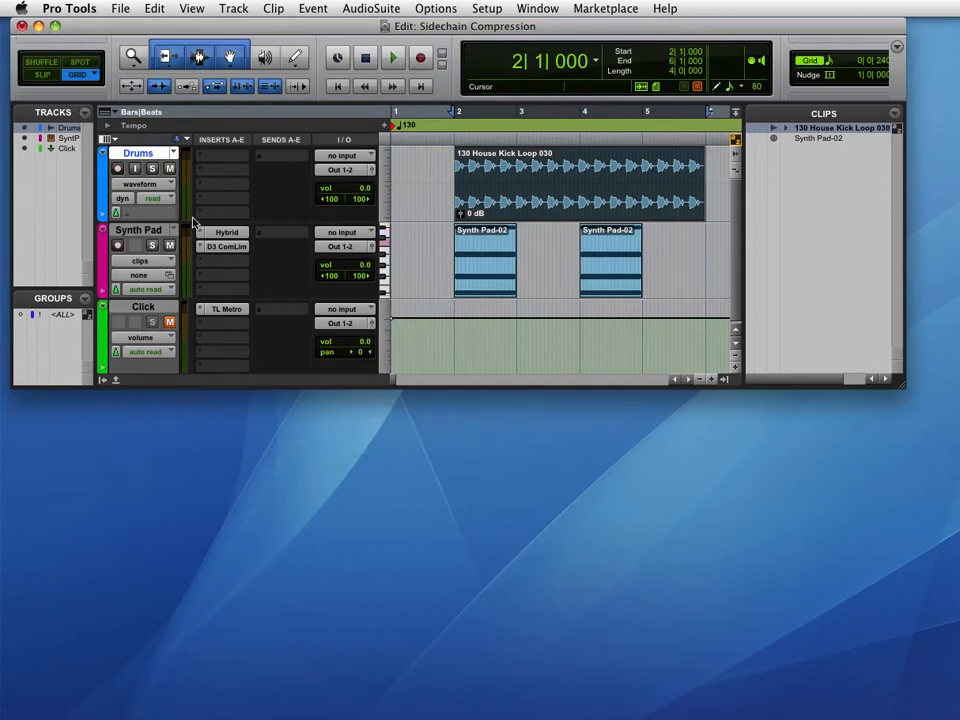
Play the loop, open the Synth Pad's Dyn3 Compressor/Limiter, and replay to examine its levels and gain reduction without side-chaining.
key(space)
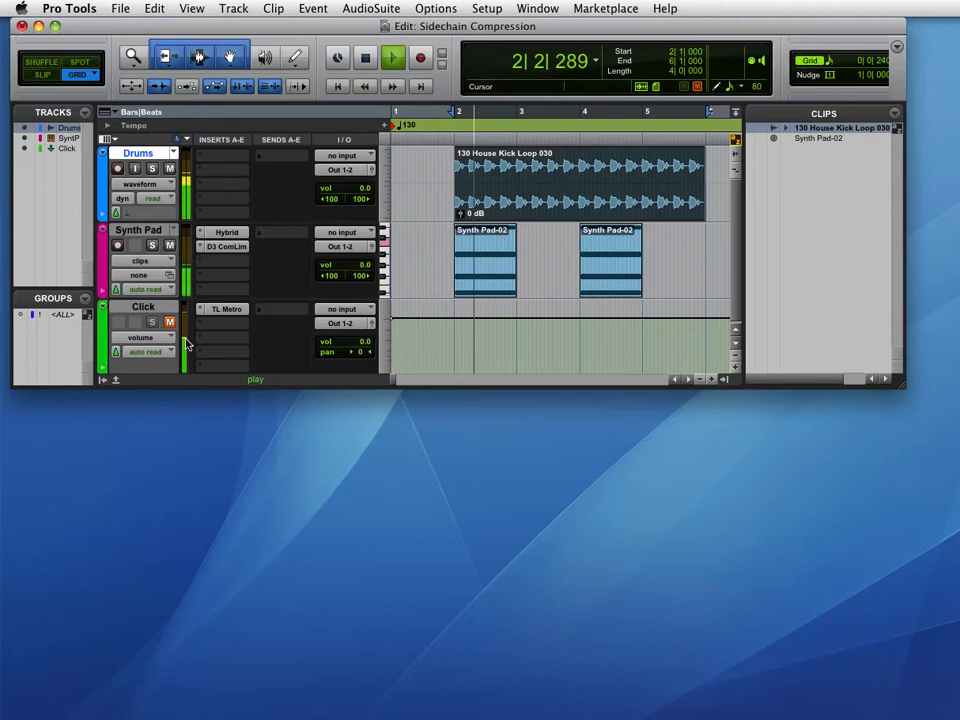
key(space)
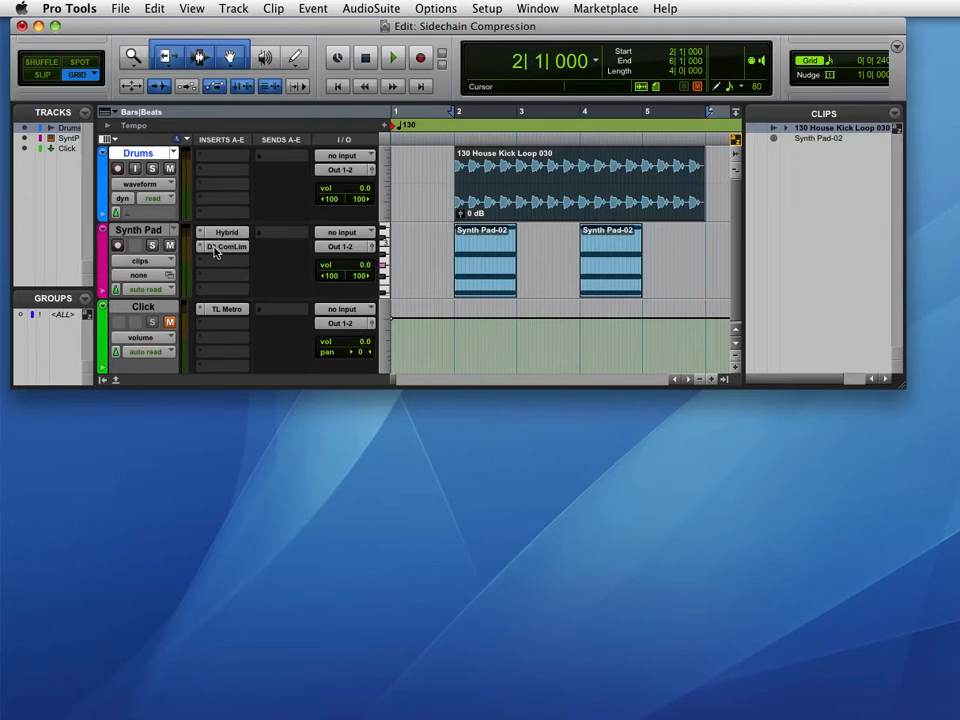
click(215, 248)
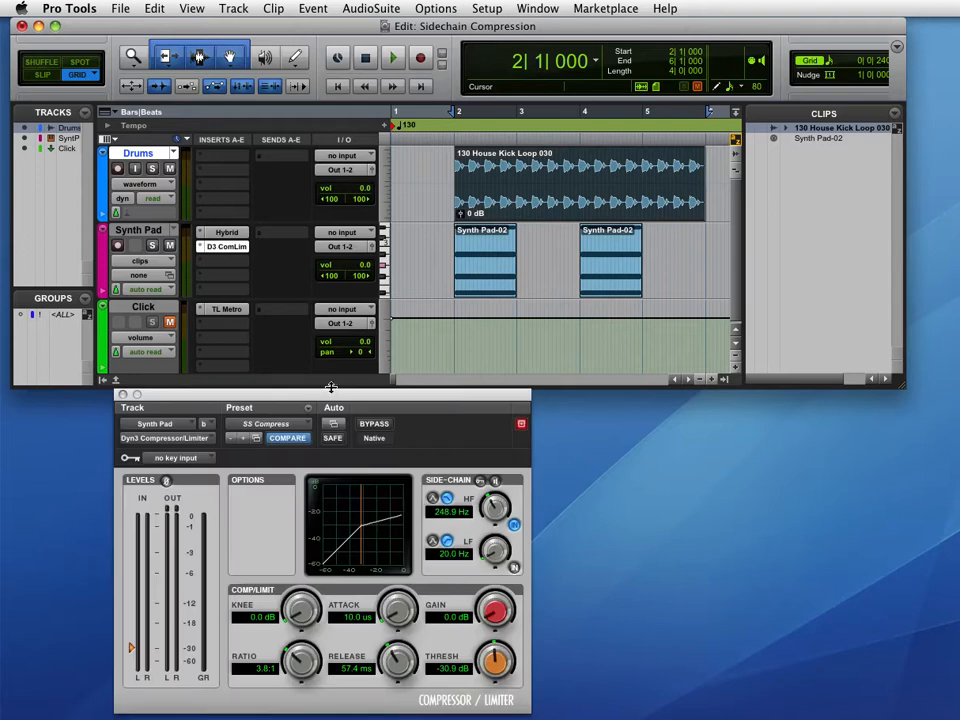
drag(333, 392, 255, 323)
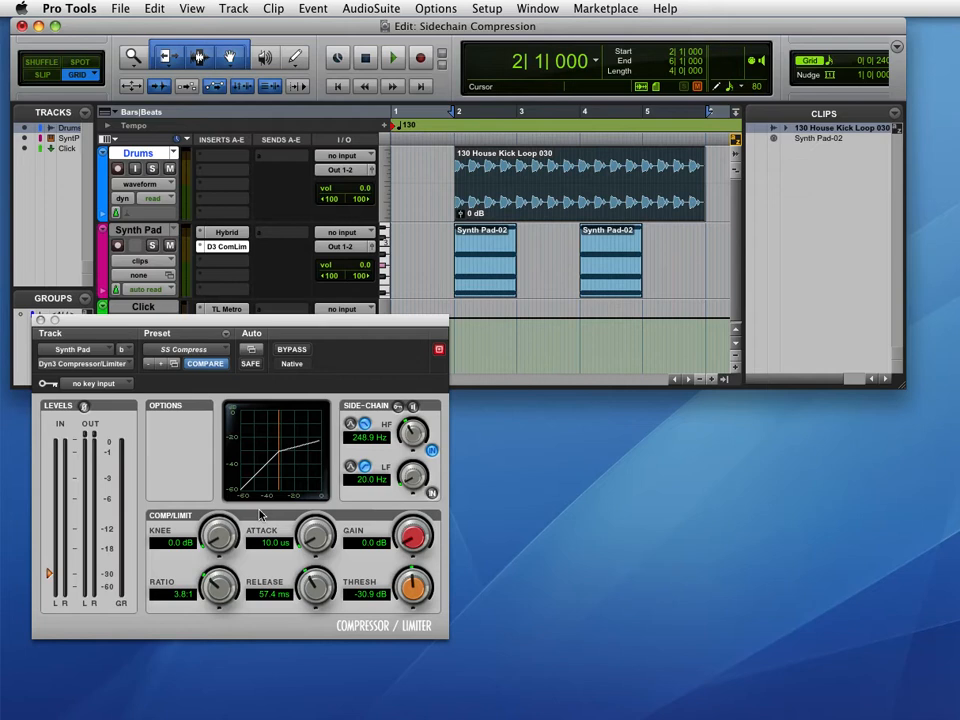
key(space)
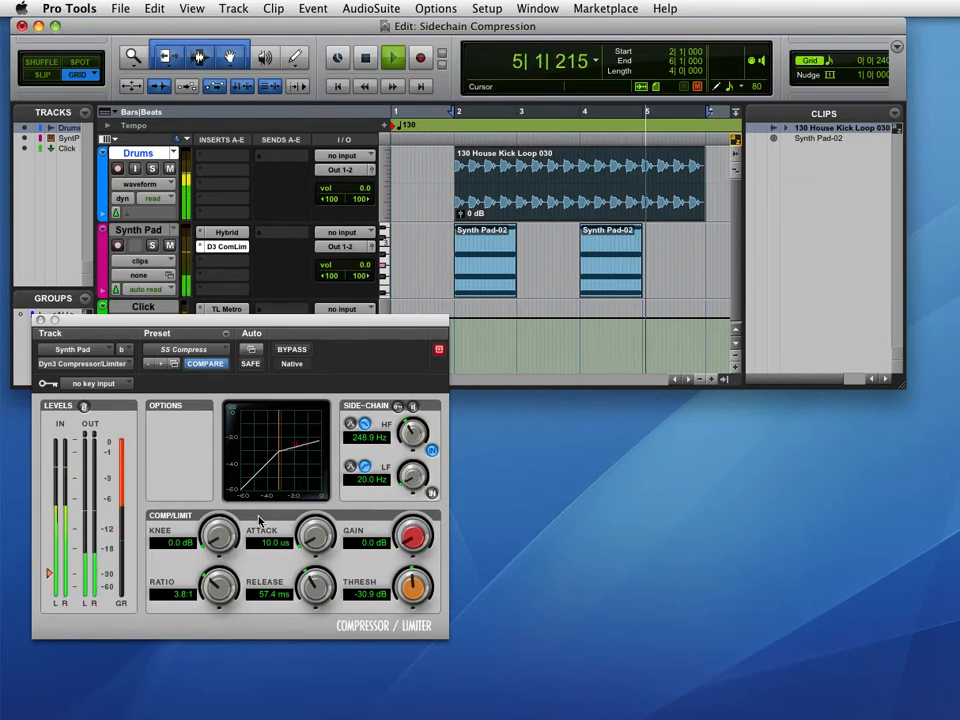
key(space)
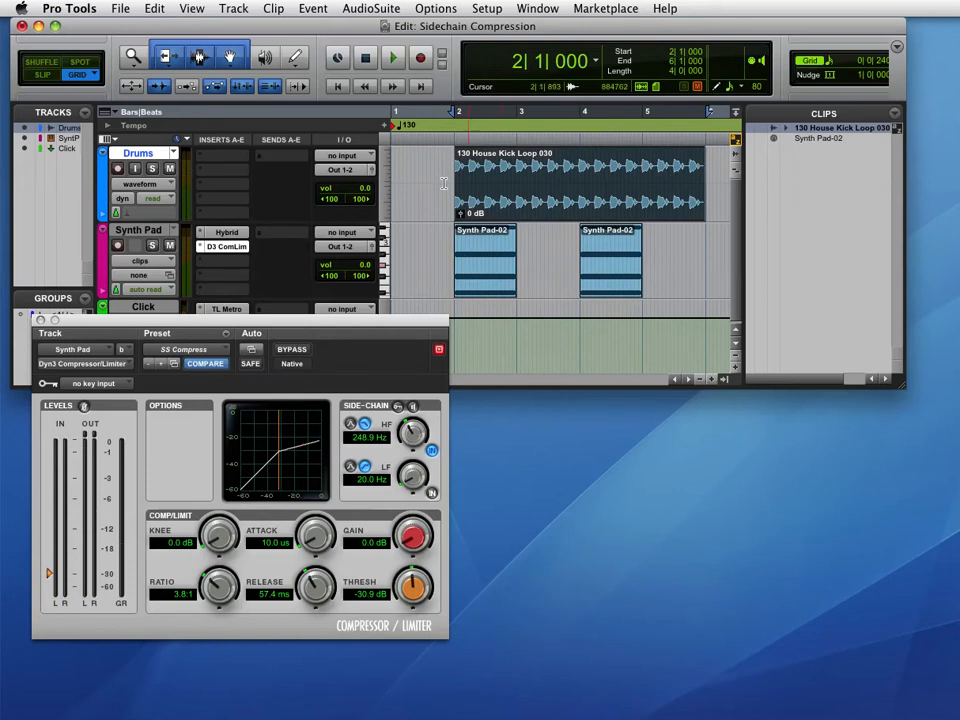
key(space)
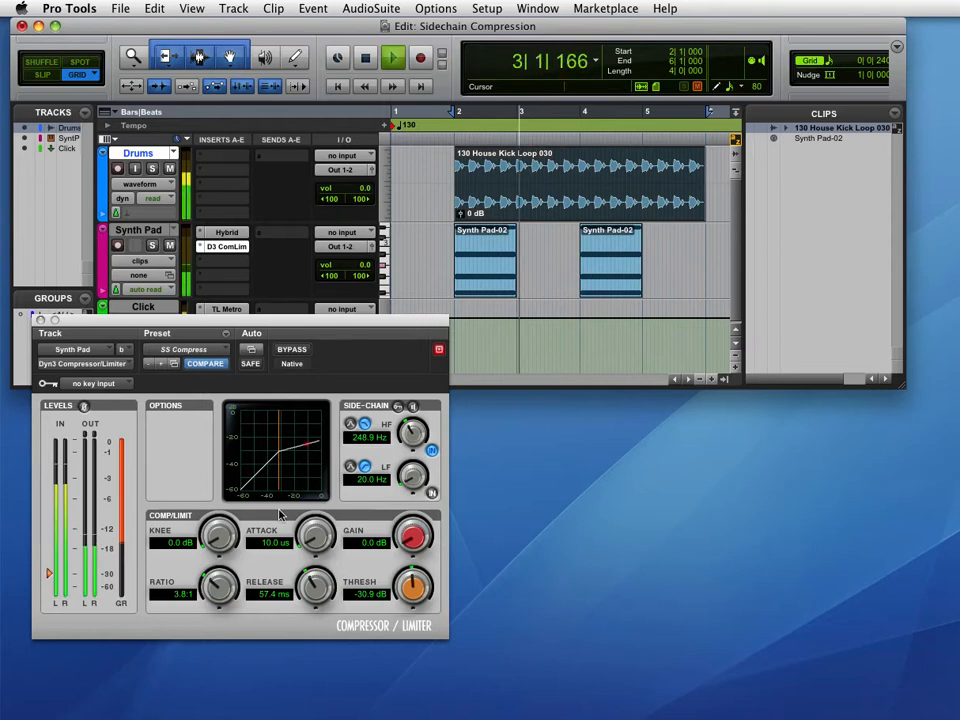
key(space)
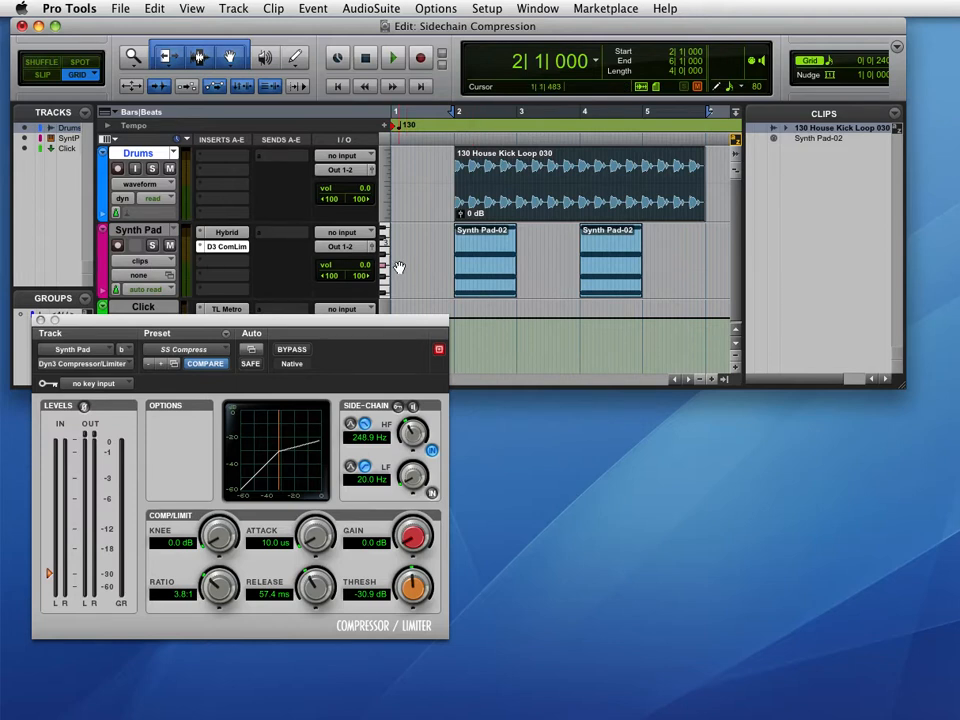
Assign send a on the Drums track to Bus 9 (Mono) and move its send window aside.
click(261, 157)
mouse_move(290, 194)
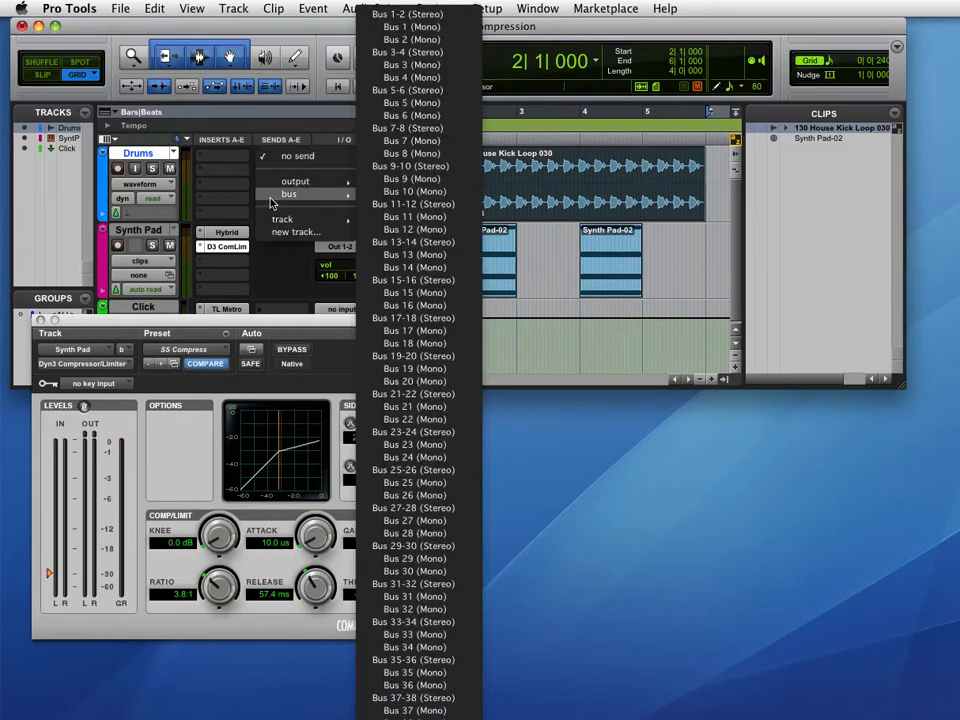
click(388, 179)
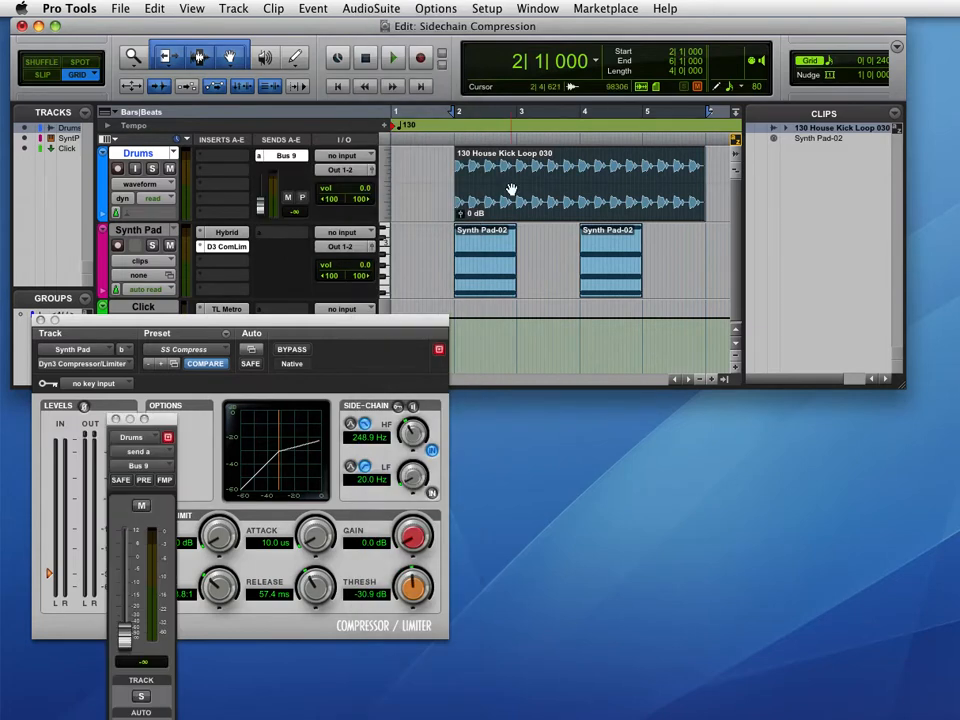
drag(156, 427, 291, 419)
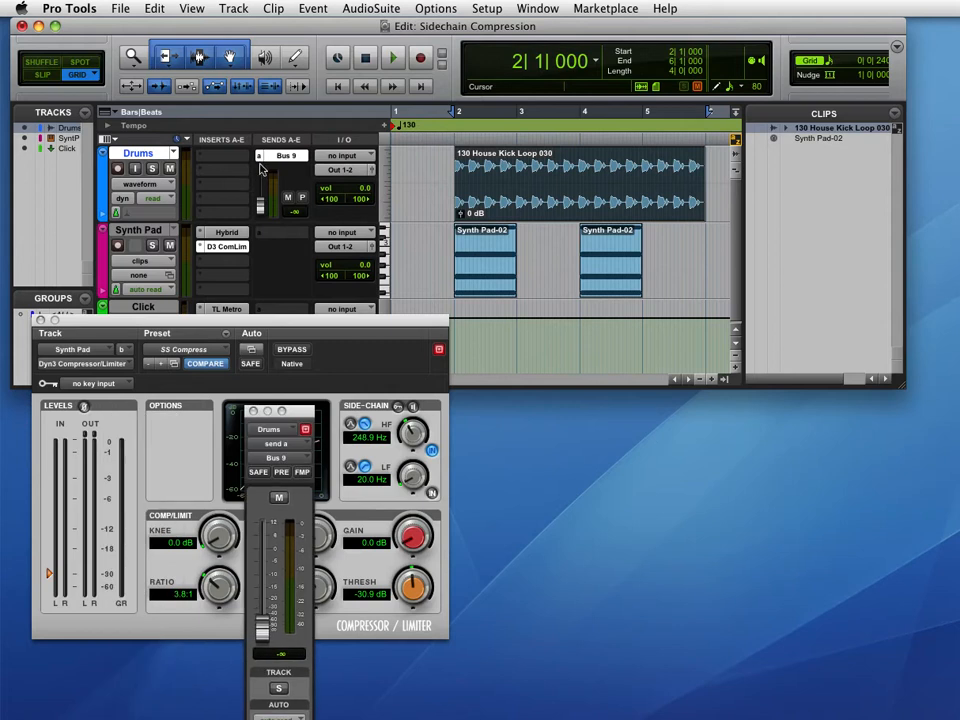
Set the key input of the Synth Pad's Dyn3 Compressor/Limiter to Bus 9 (Mono).
click(85, 386)
mouse_move(90, 422)
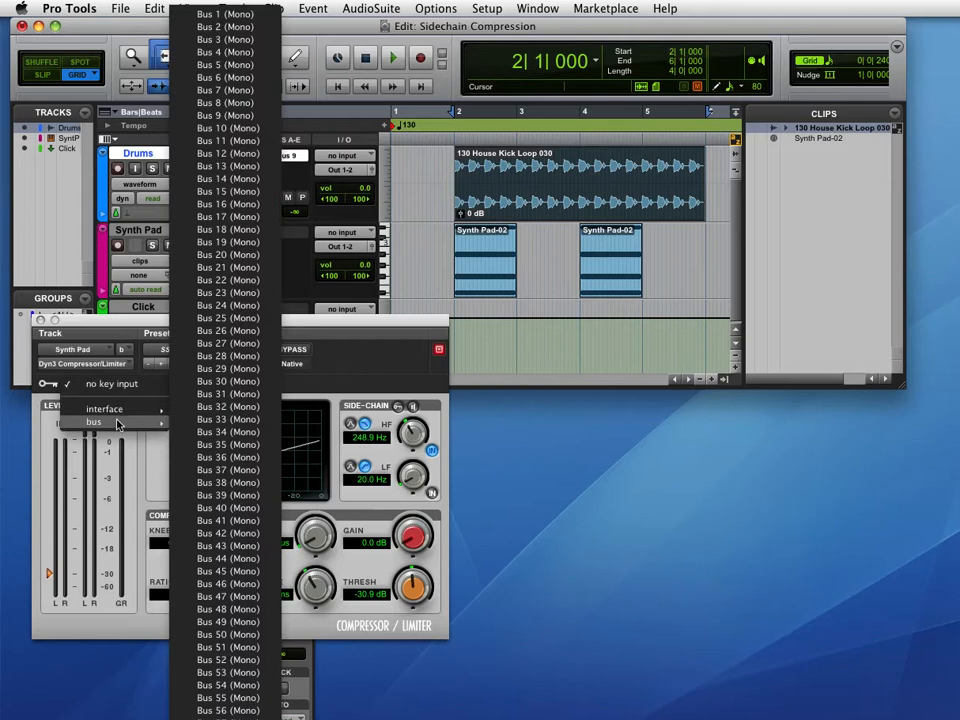
click(238, 116)
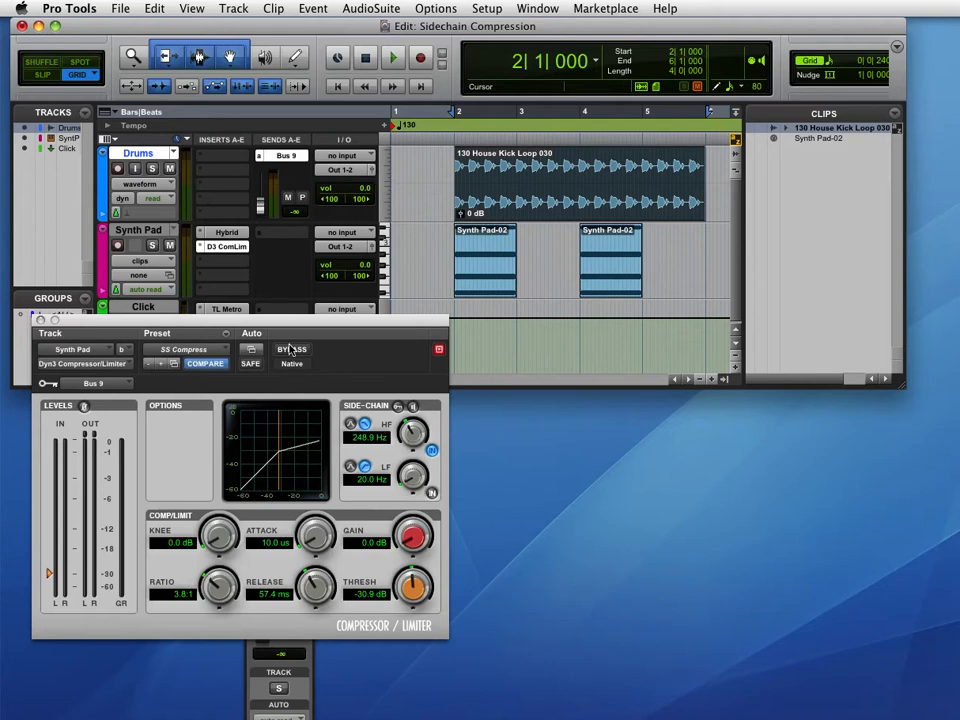
Bring the Drums send window forward, check its meter during playback, and set the Bus 9 send level to 0.0 dB.
click(307, 698)
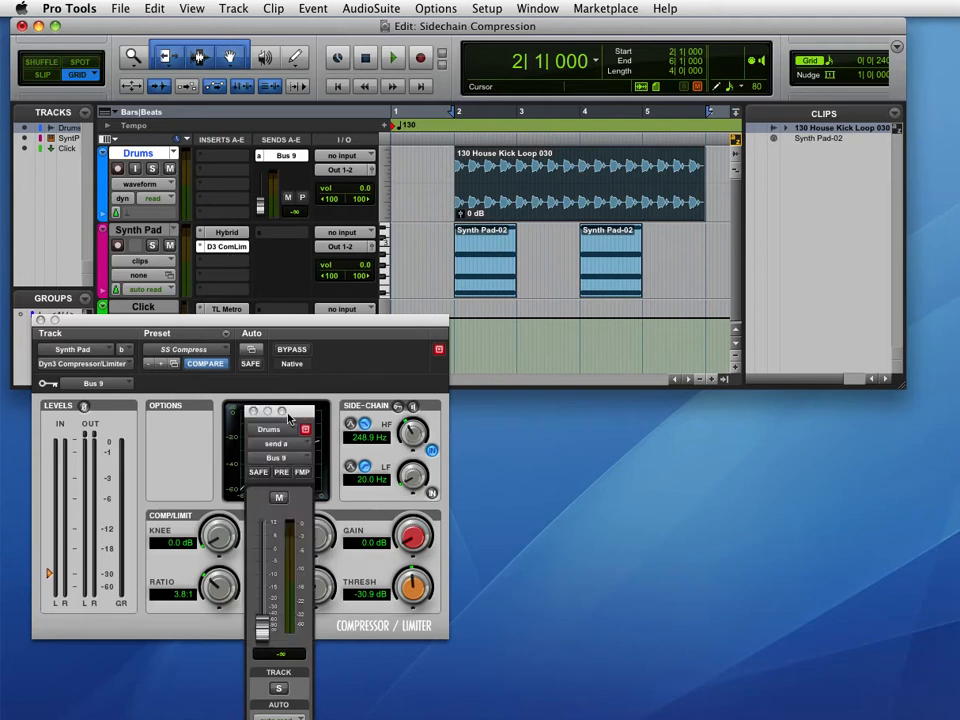
drag(297, 418, 414, 283)
key(space)
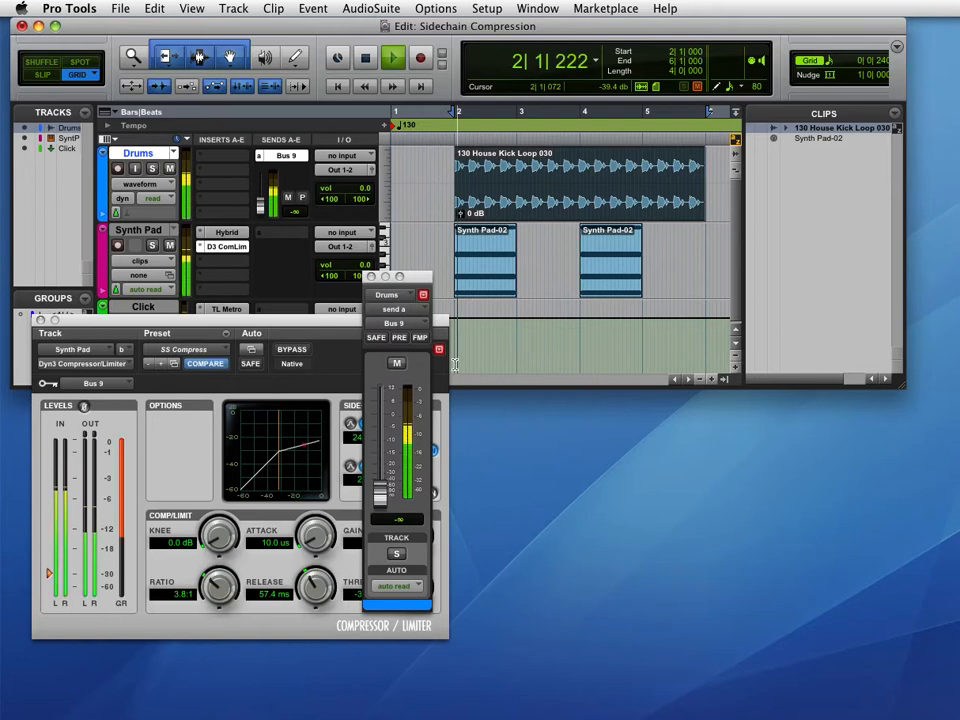
key(space)
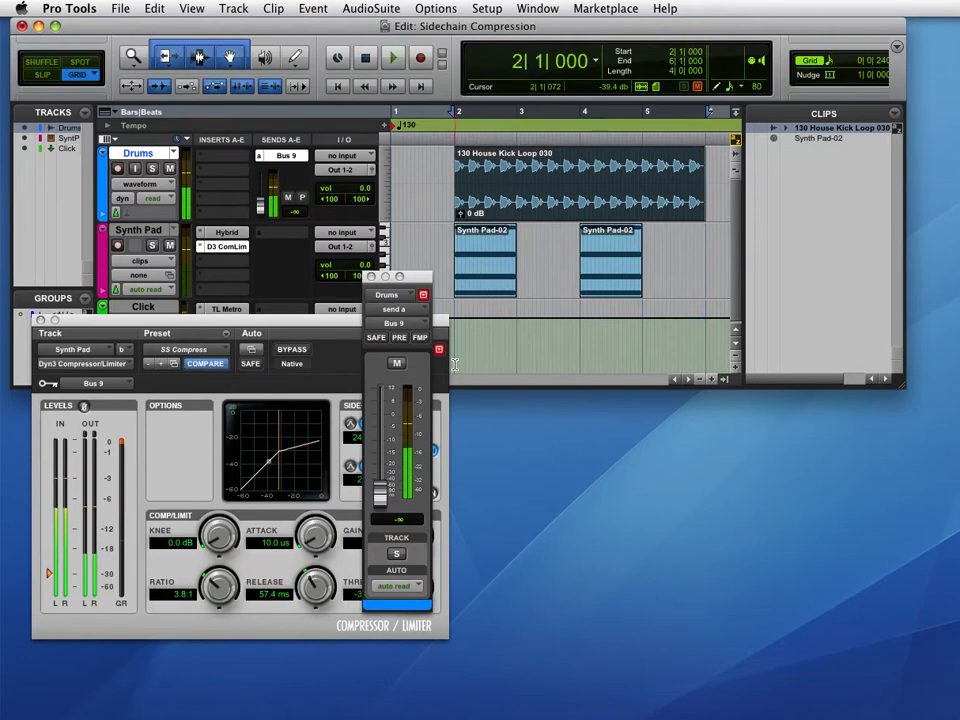
drag(415, 281, 133, 173)
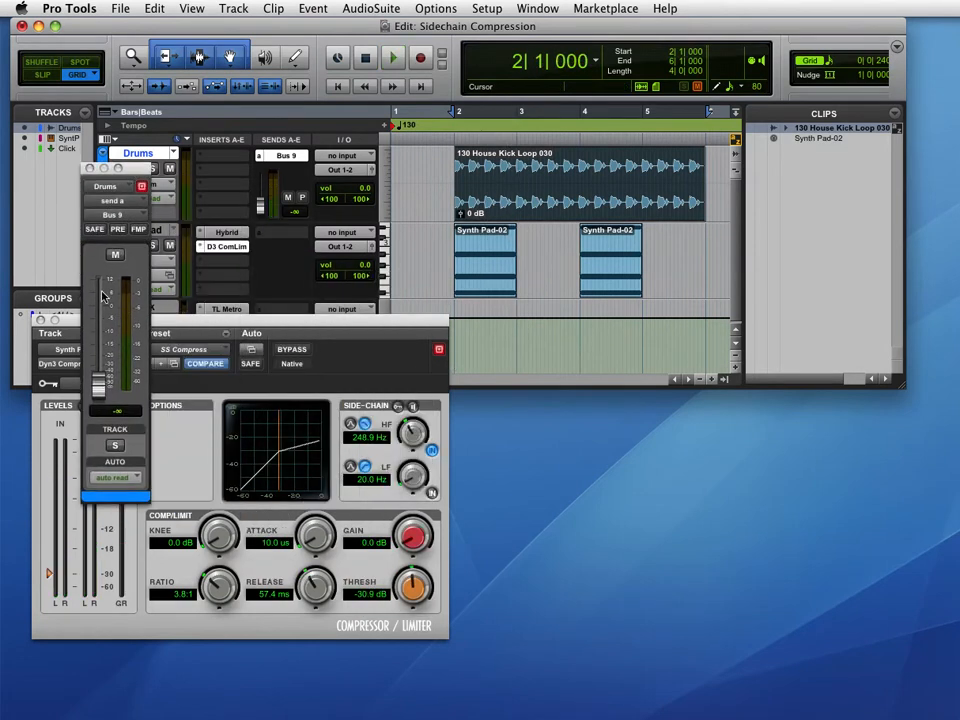
alt+click(103, 385)
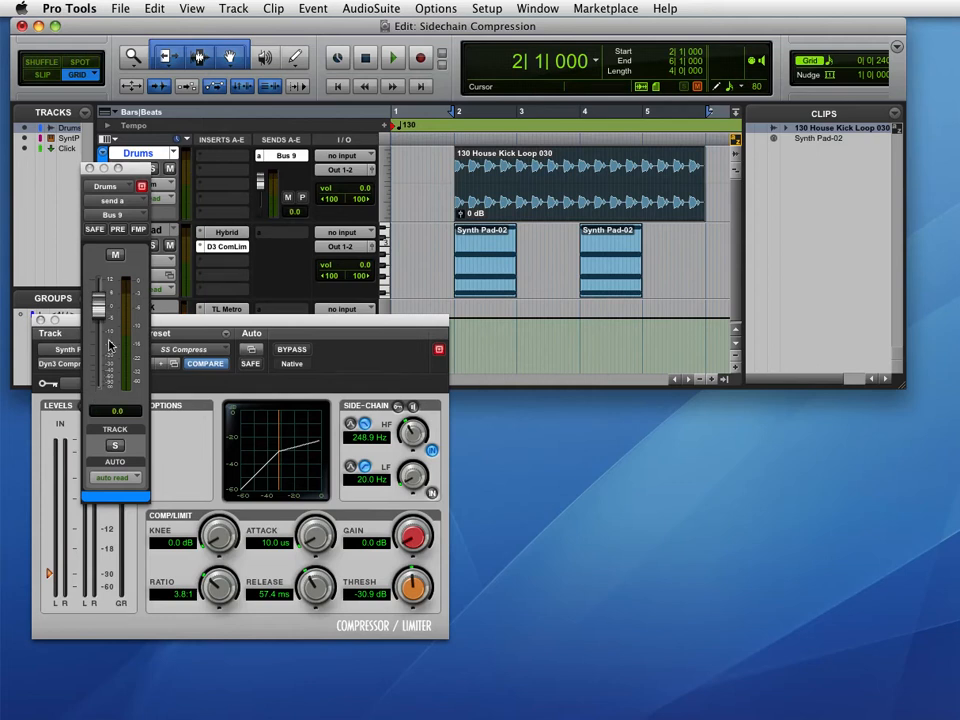
Enable the external side-chain key on the Synth Pad's Dyn3 Compressor/Limiter and audition the loop.
click(350, 328)
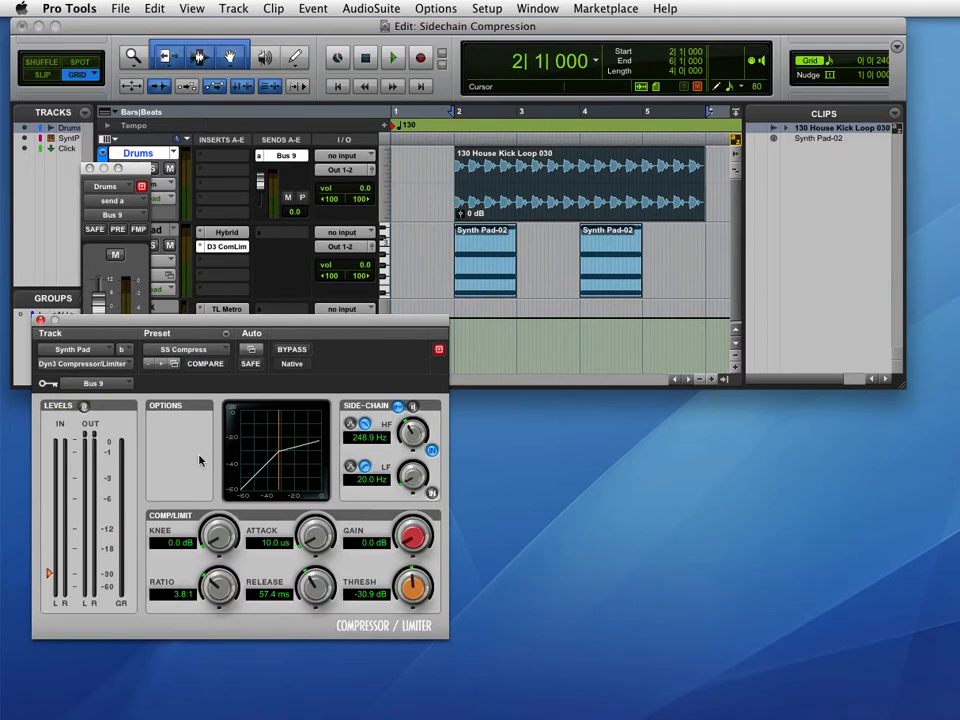
click(170, 245)
key(space)
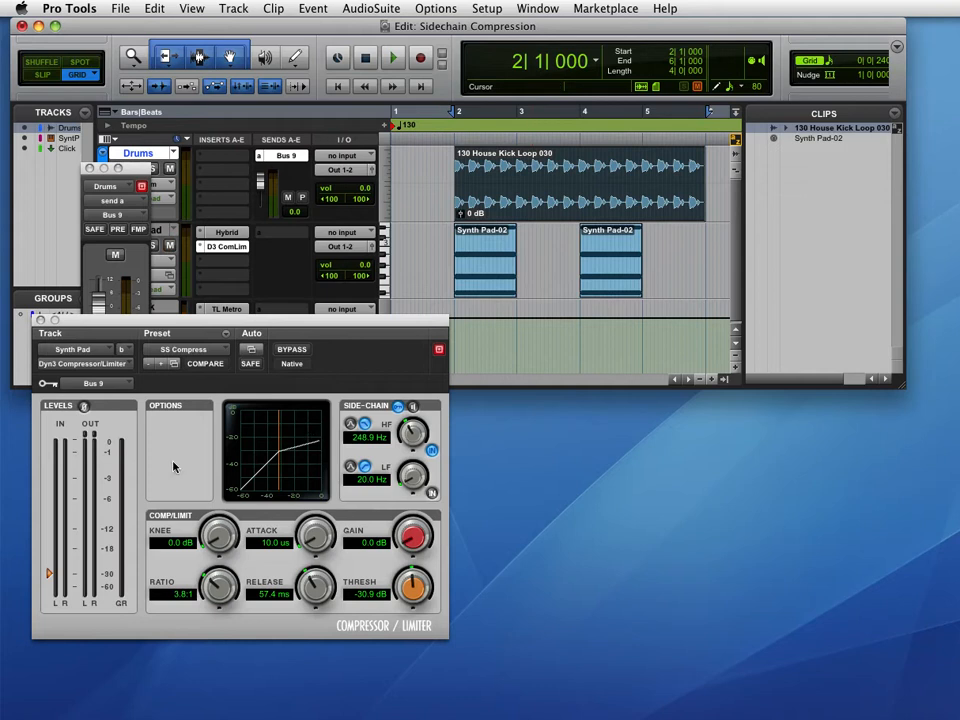
Audition the loop and move the compressor and Drums send windows apart to uncover the track controls.
key(space)
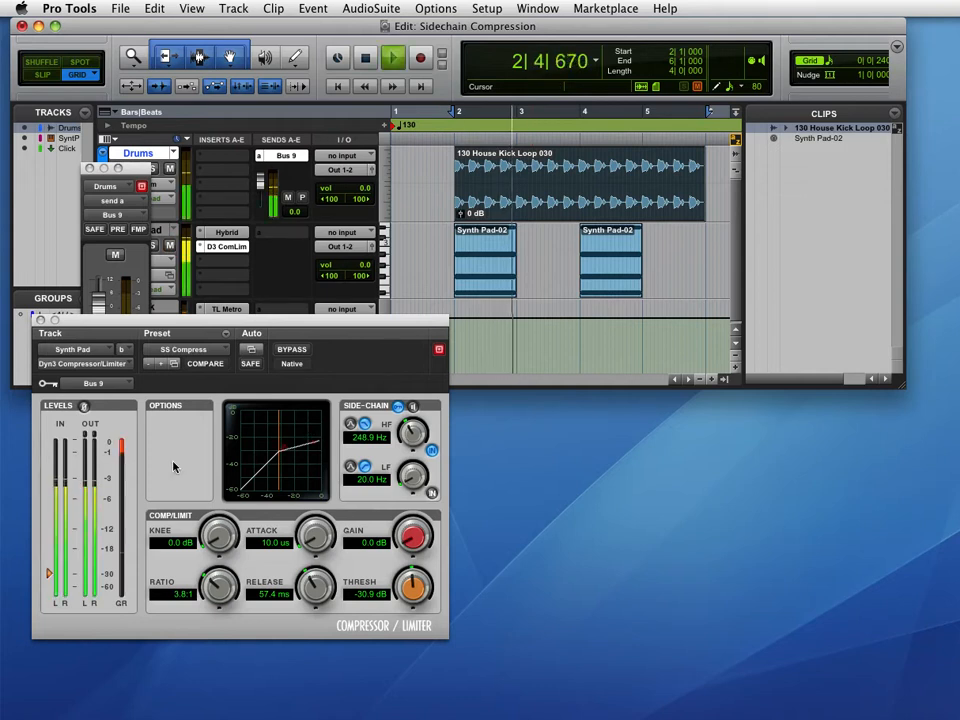
key(space)
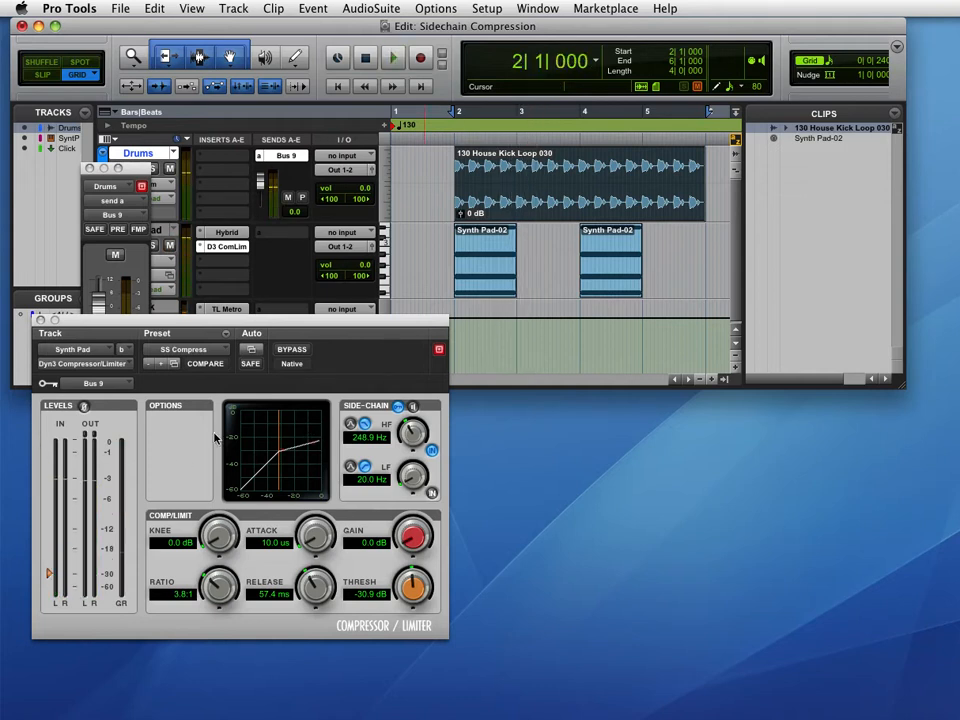
drag(207, 320, 348, 288)
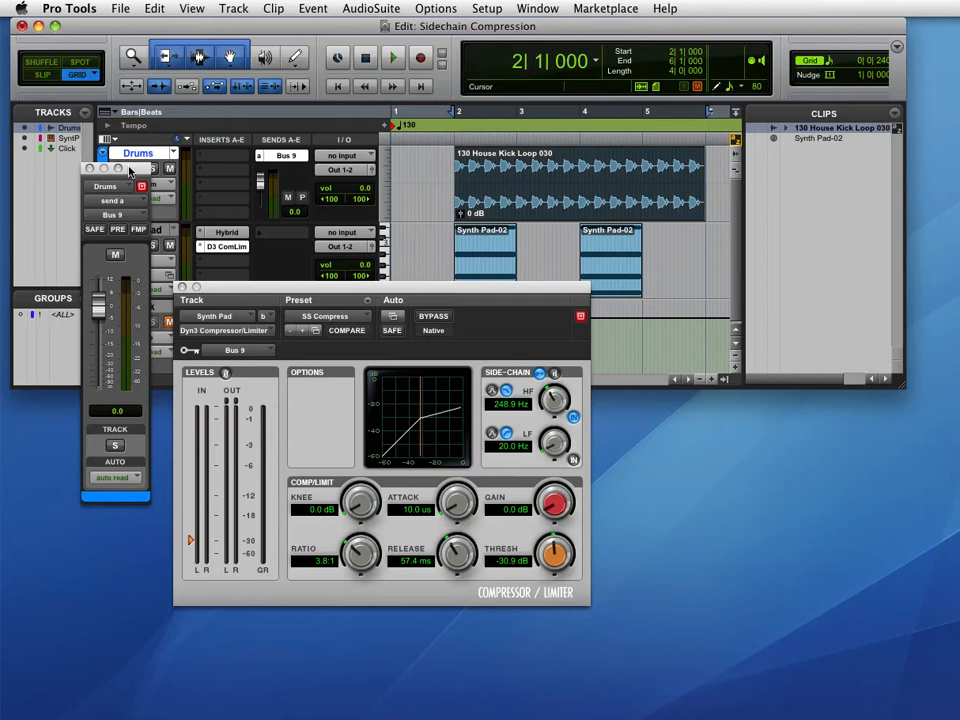
drag(130, 168, 113, 170)
Mute the Drums track during playback and check the compressor's gain reduction on the Synth Pad.
key(space)
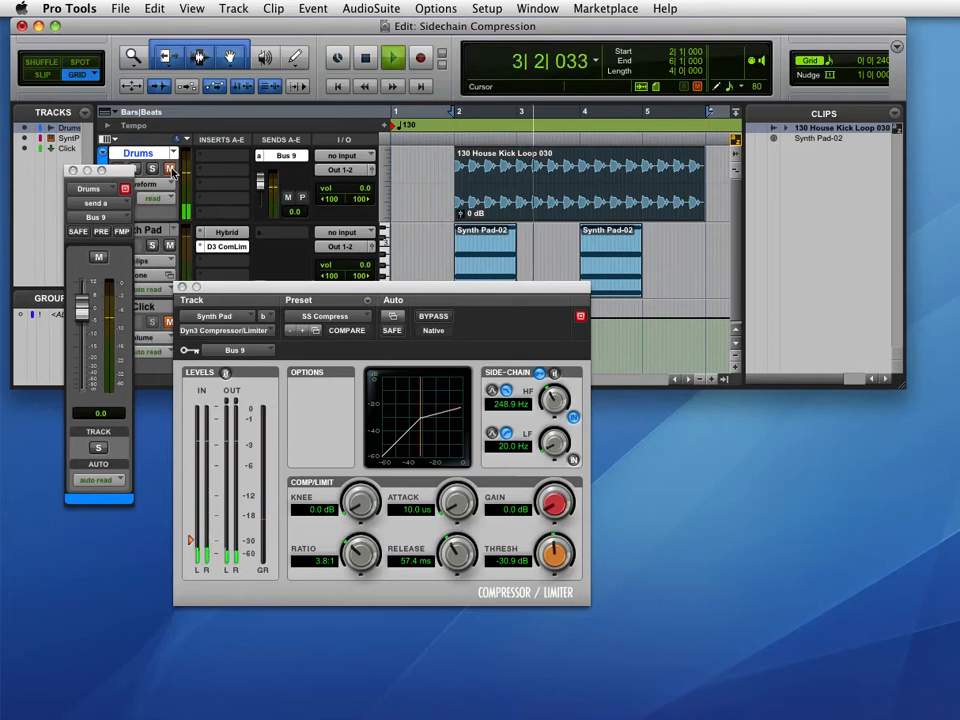
click(170, 169)
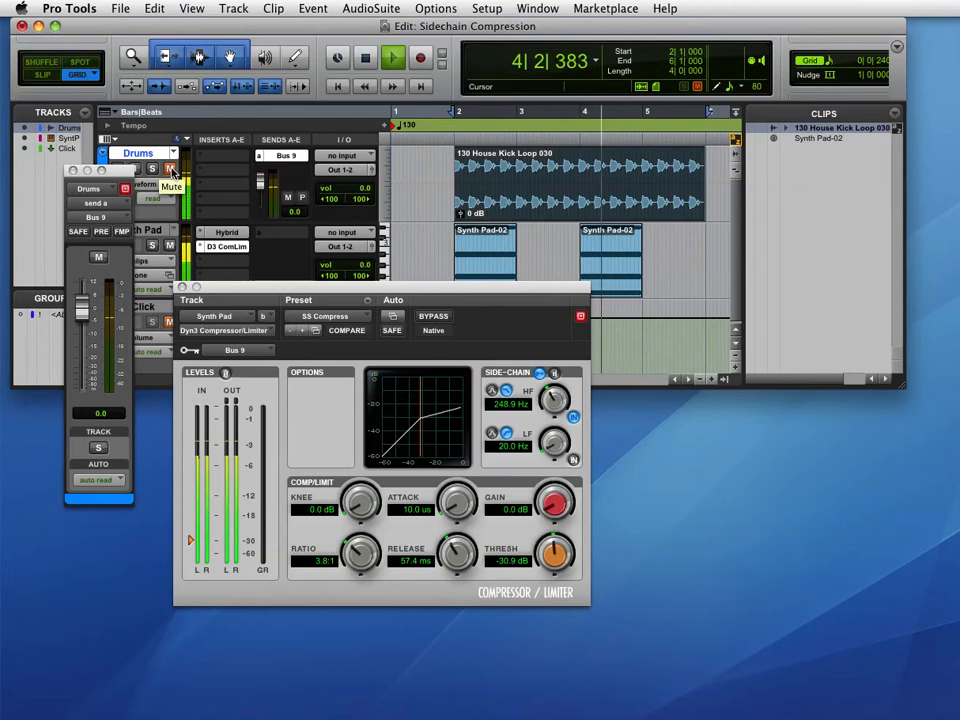
key(space)
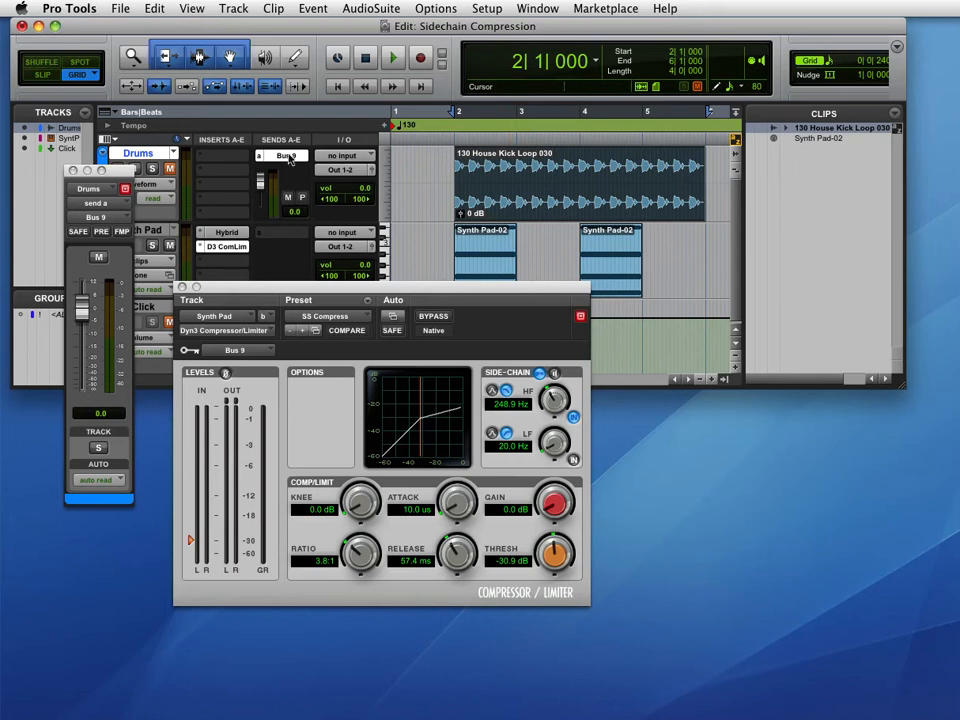
Switch the Drums track's Bus 9 send to pre-fader and audition the loop with Drums muted.
click(102, 233)
key(space)
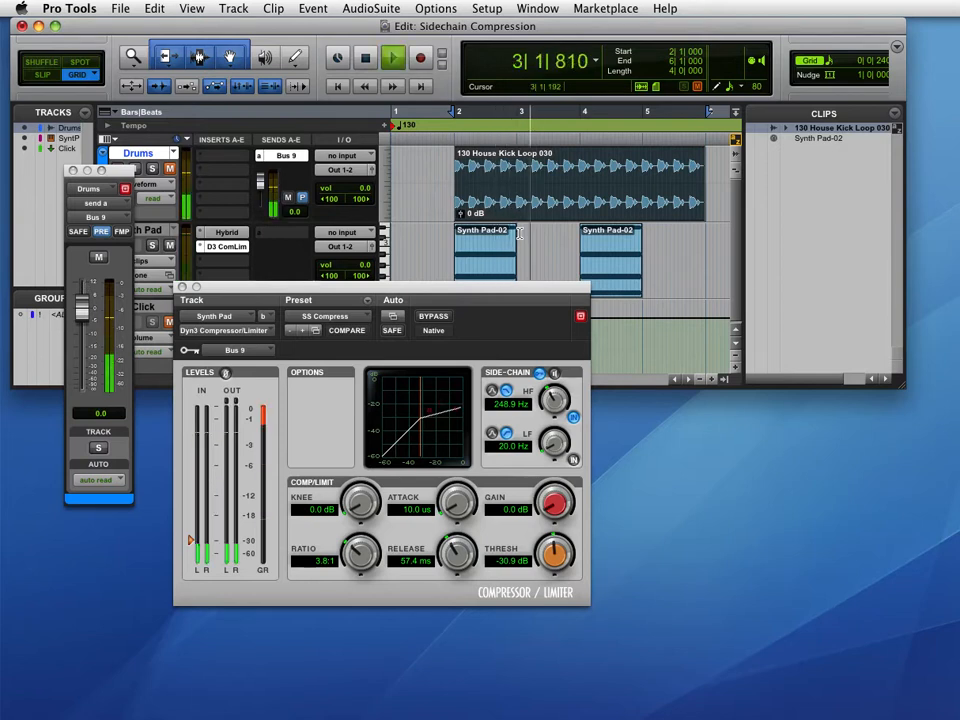
key(space)
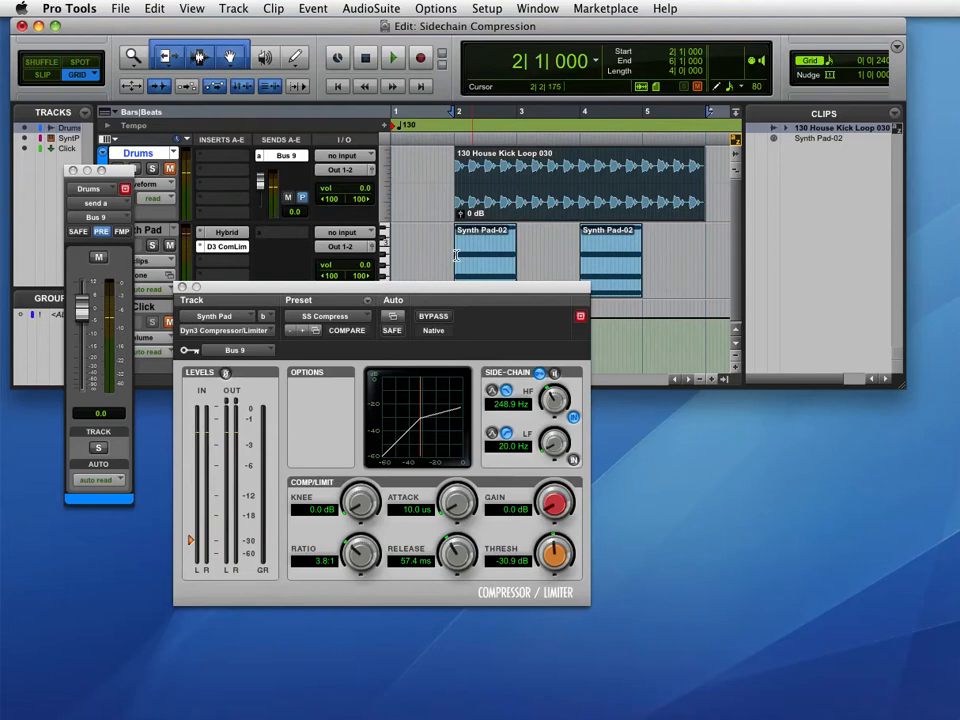
Move the compressor window clear of the sends and assign send a on the Click track to Bus 7 (Mono).
drag(392, 291, 614, 277)
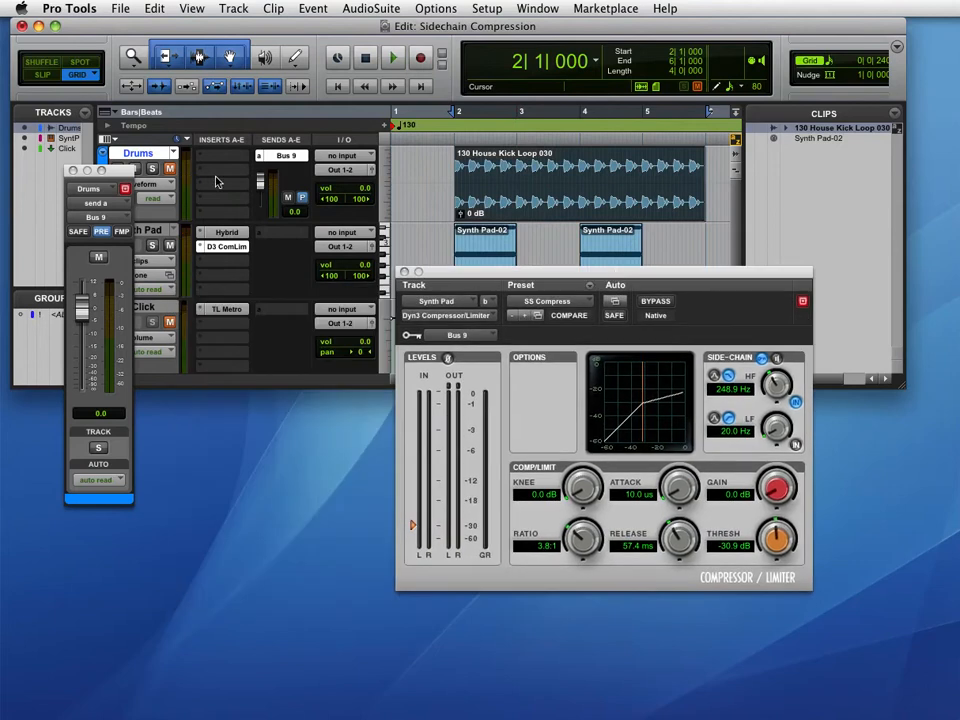
drag(115, 178, 134, 172)
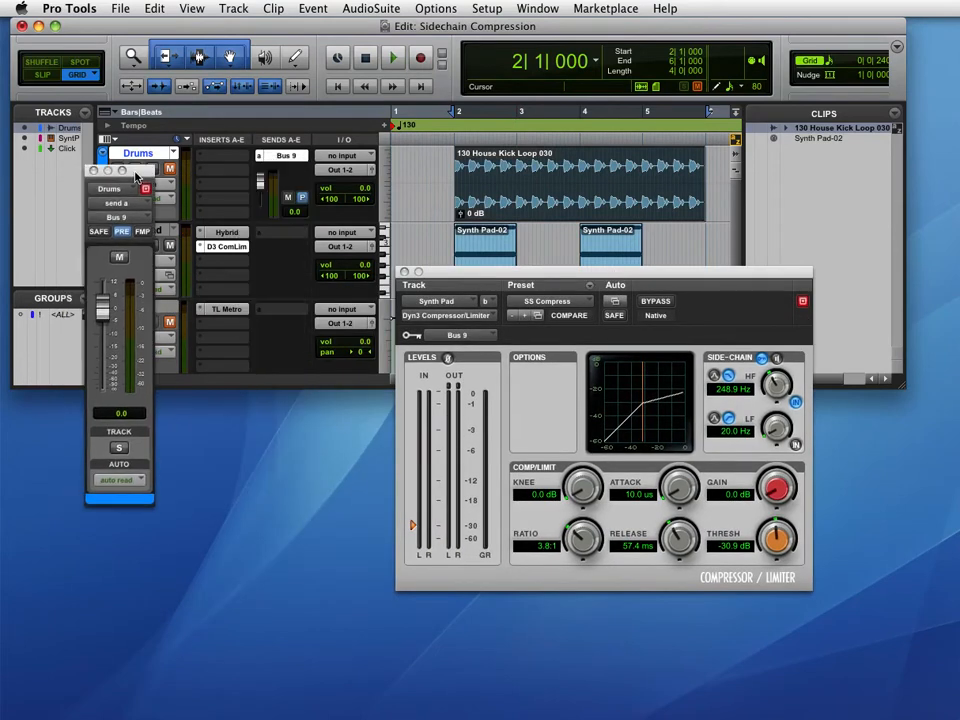
click(261, 315)
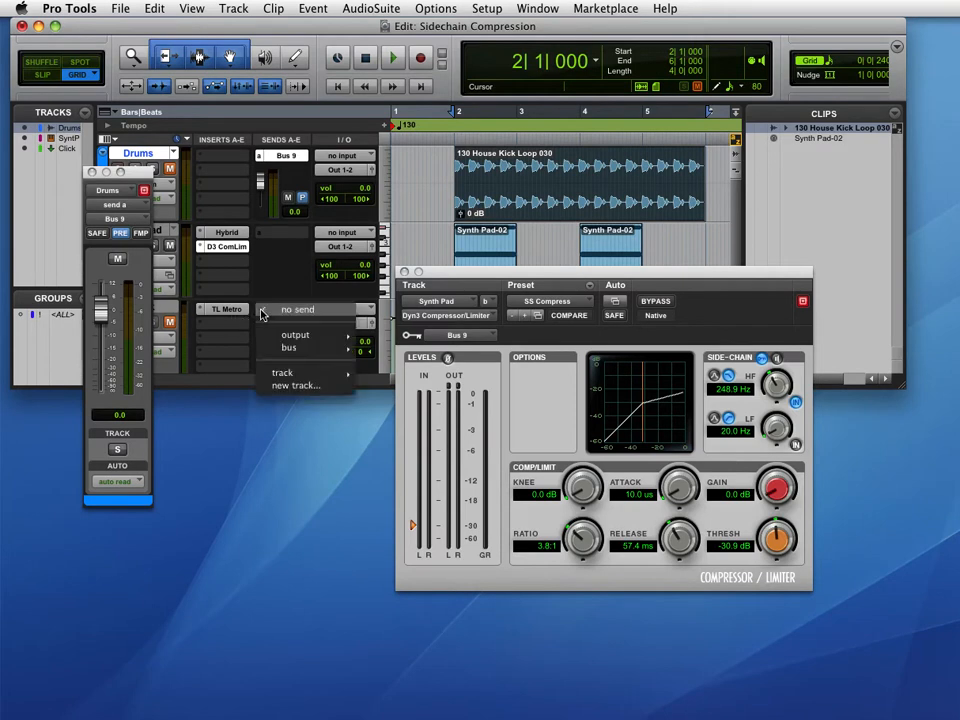
mouse_move(269, 347)
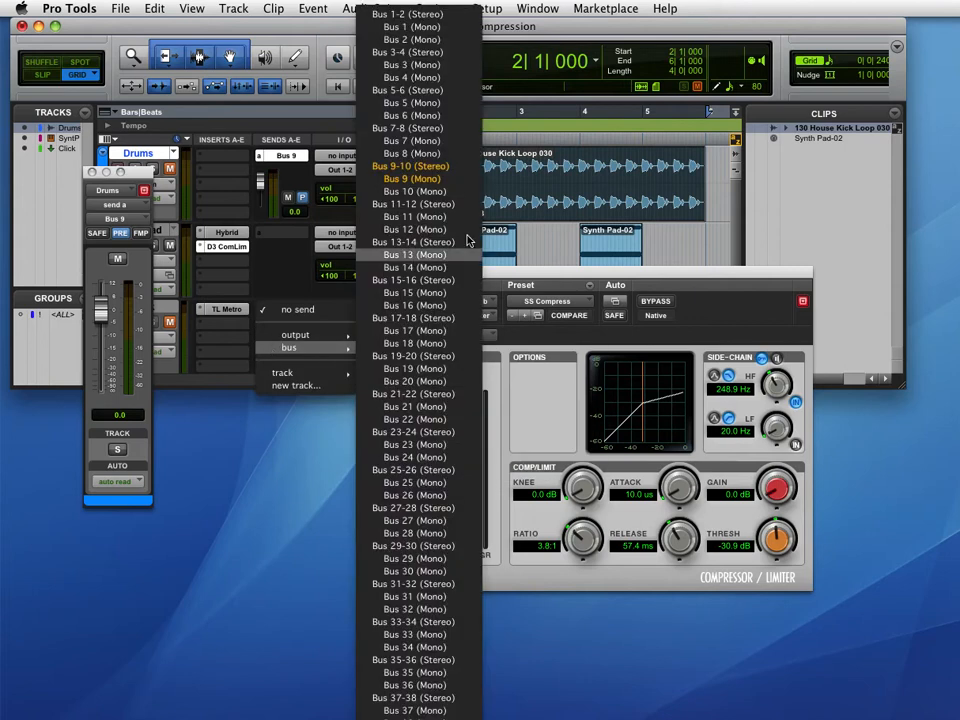
click(415, 140)
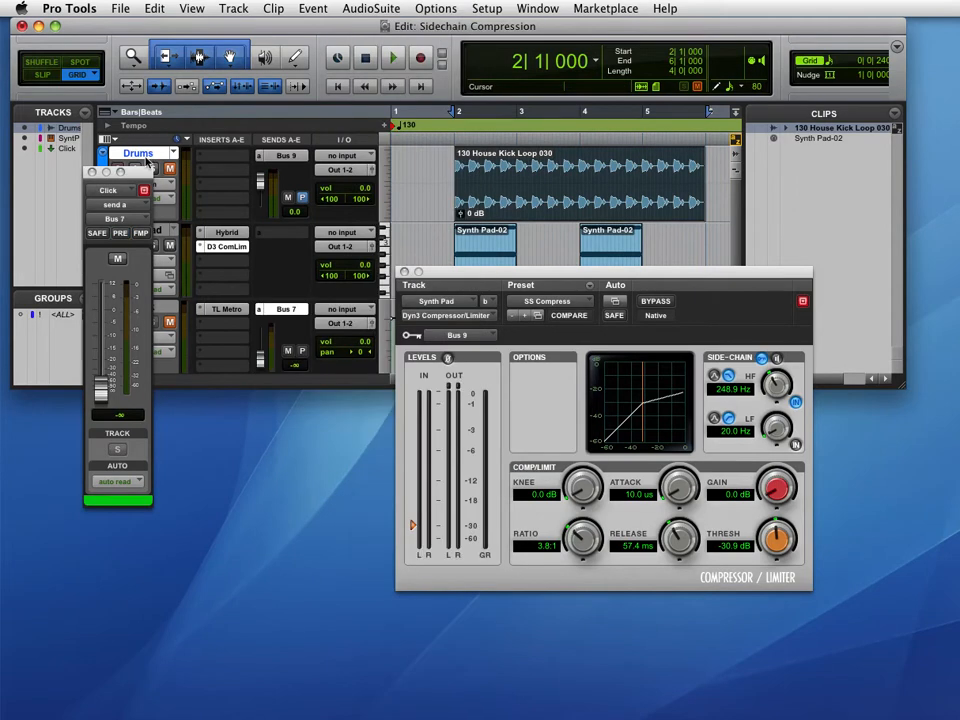
Mute the Synth Pad track, unmute the Click track, and play the loop to check the Click signal.
click(170, 168)
click(170, 323)
key(space)
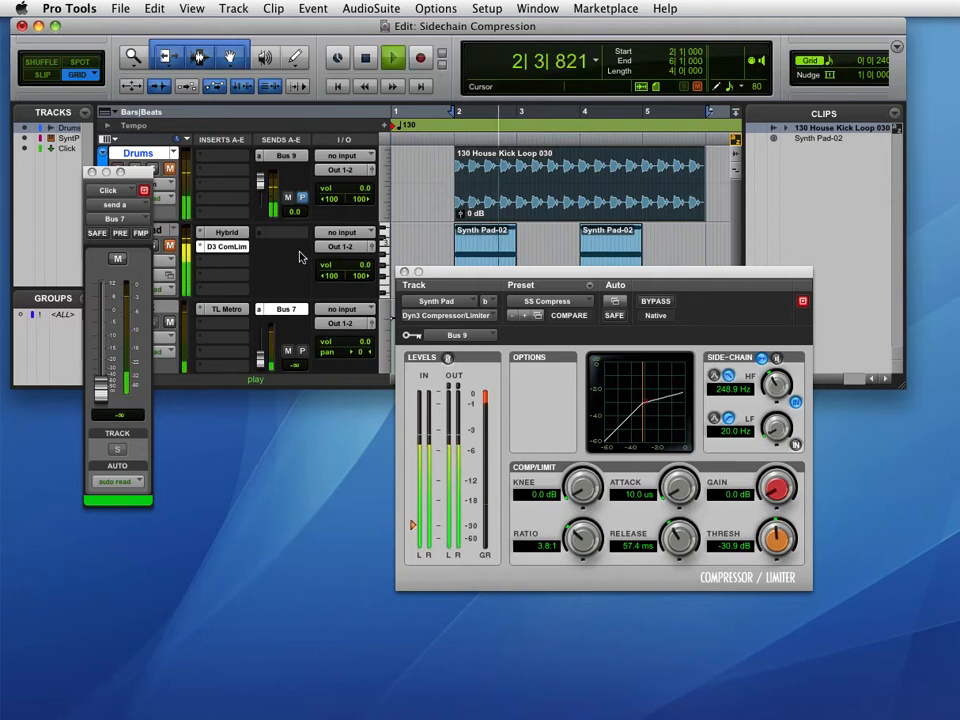
key(space)
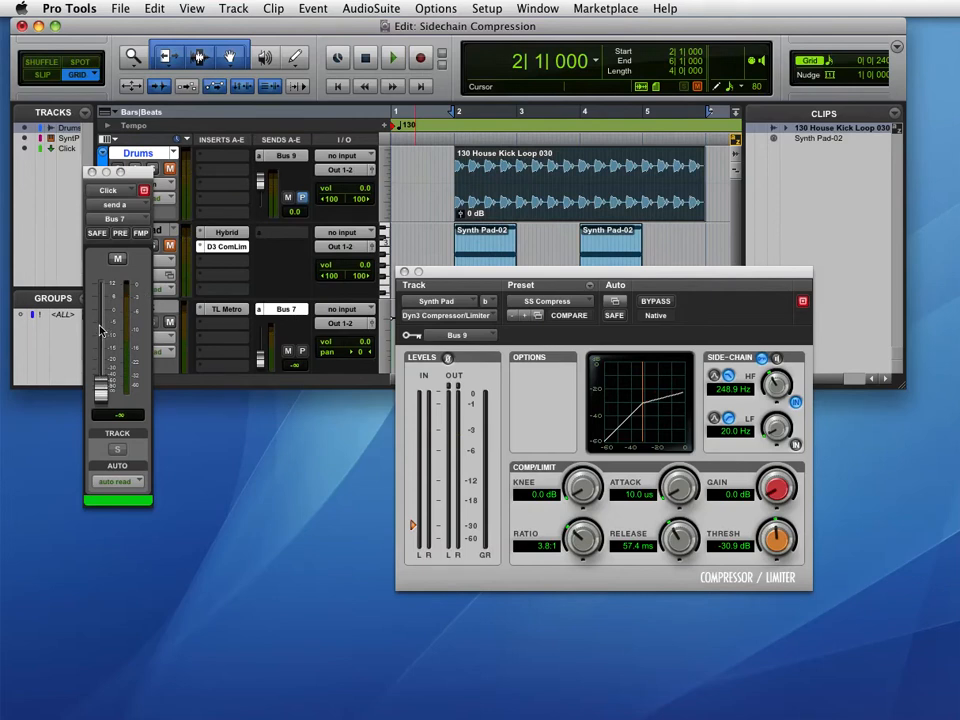
Set the Click track's Bus 7 send level to 0.0 dB and make the send pre-fader.
alt+click(99, 388)
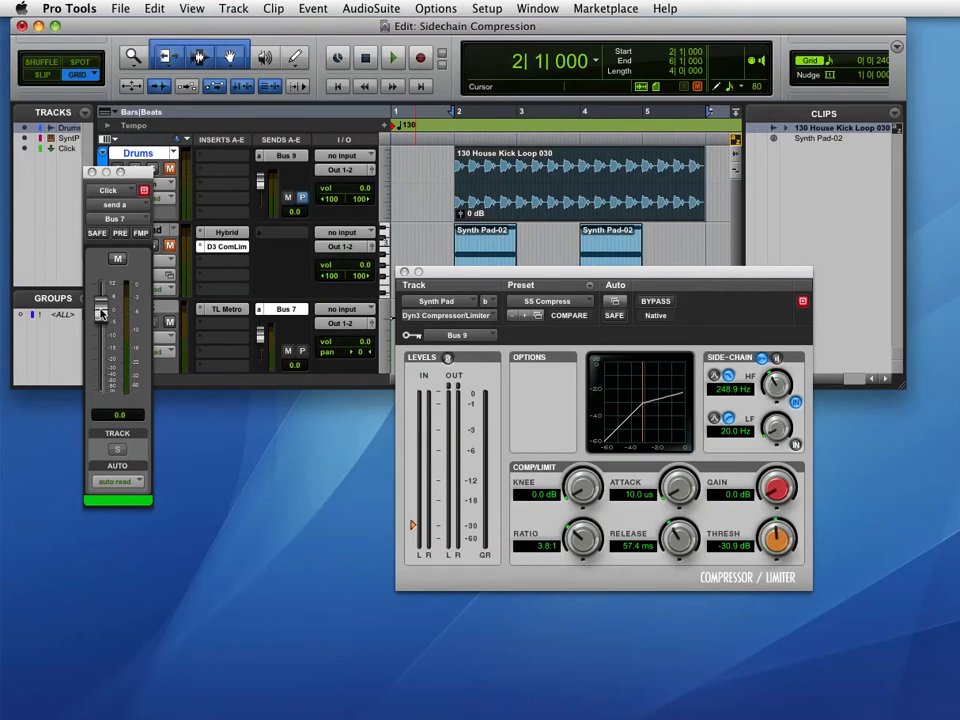
click(121, 235)
Change the key input of the Synth Pad's Dyn3 Compressor/Limiter to Bus 7 (Mono).
drag(495, 270, 462, 215)
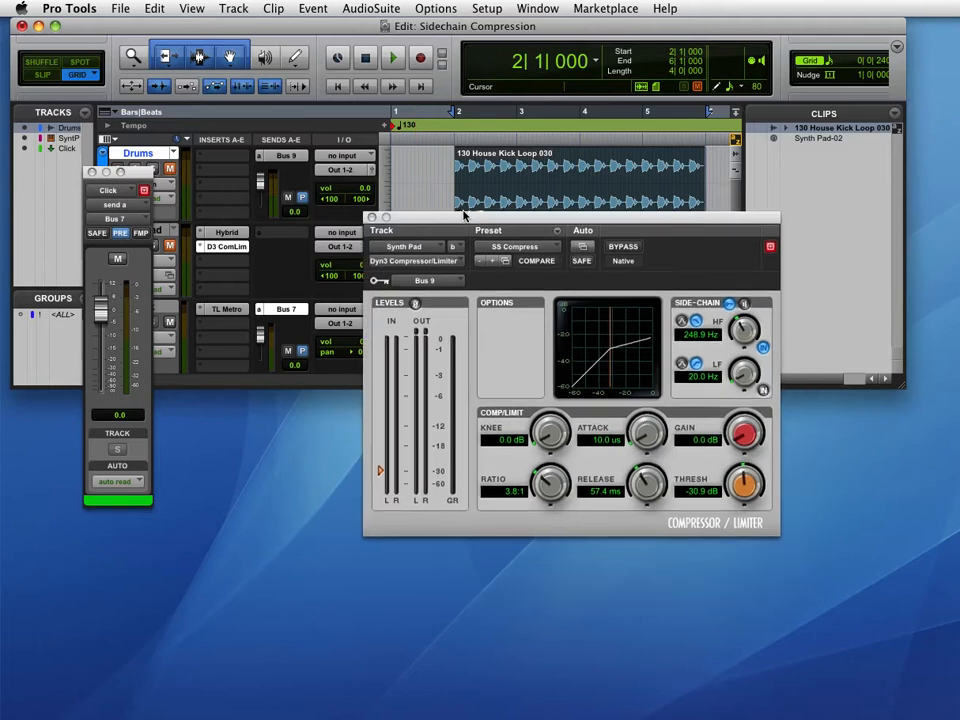
click(430, 281)
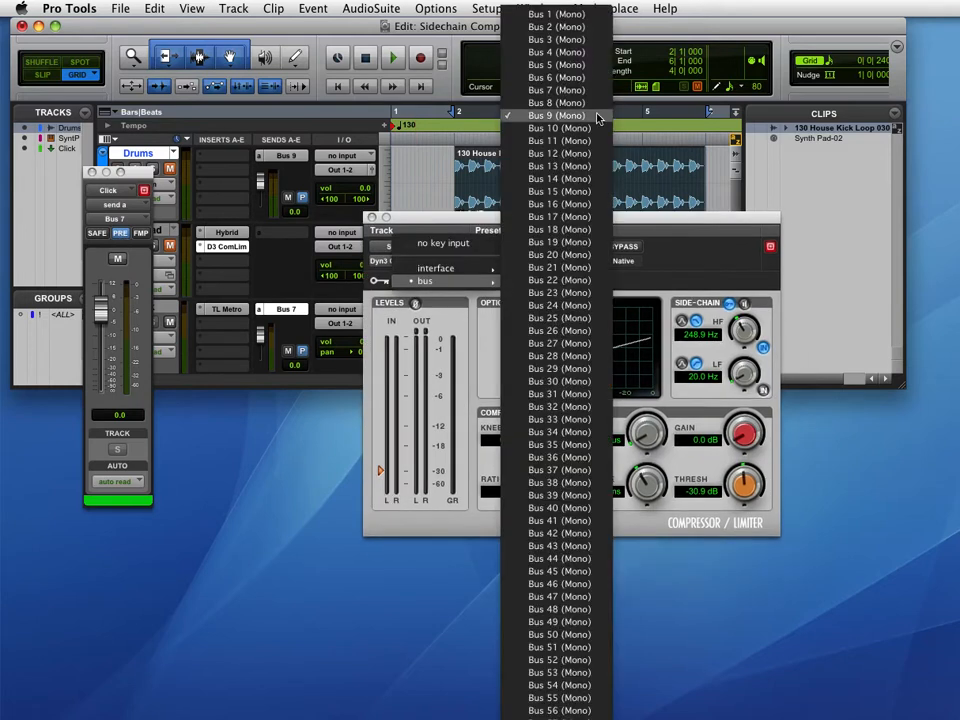
click(556, 90)
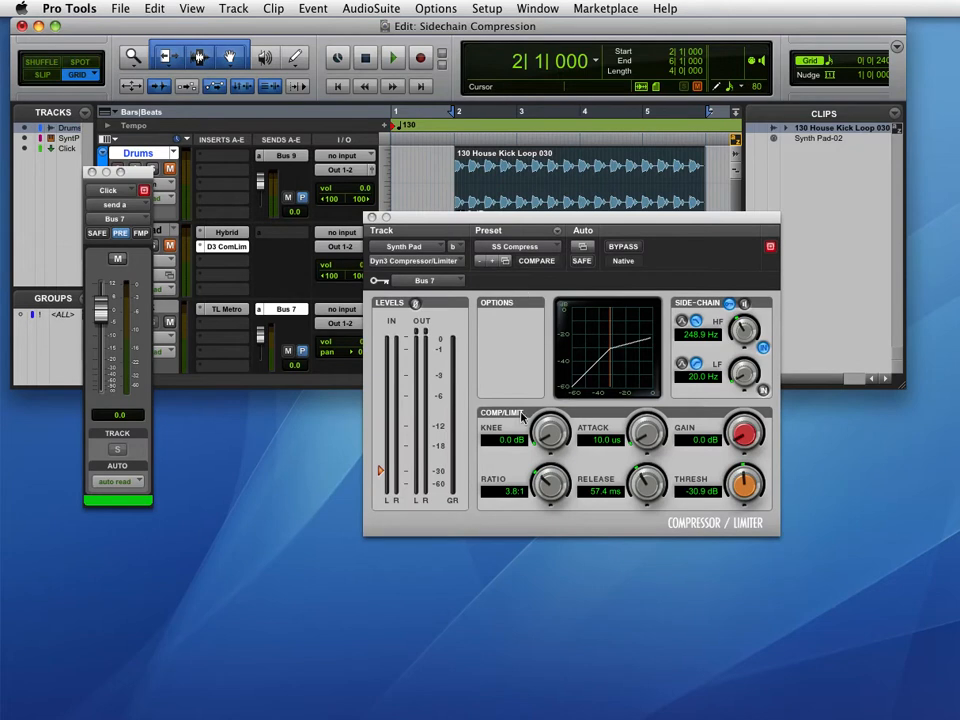
Lower the Synth Pad compressor's threshold to -43.5 dB and play the loop to check its gain reduction.
key(space)
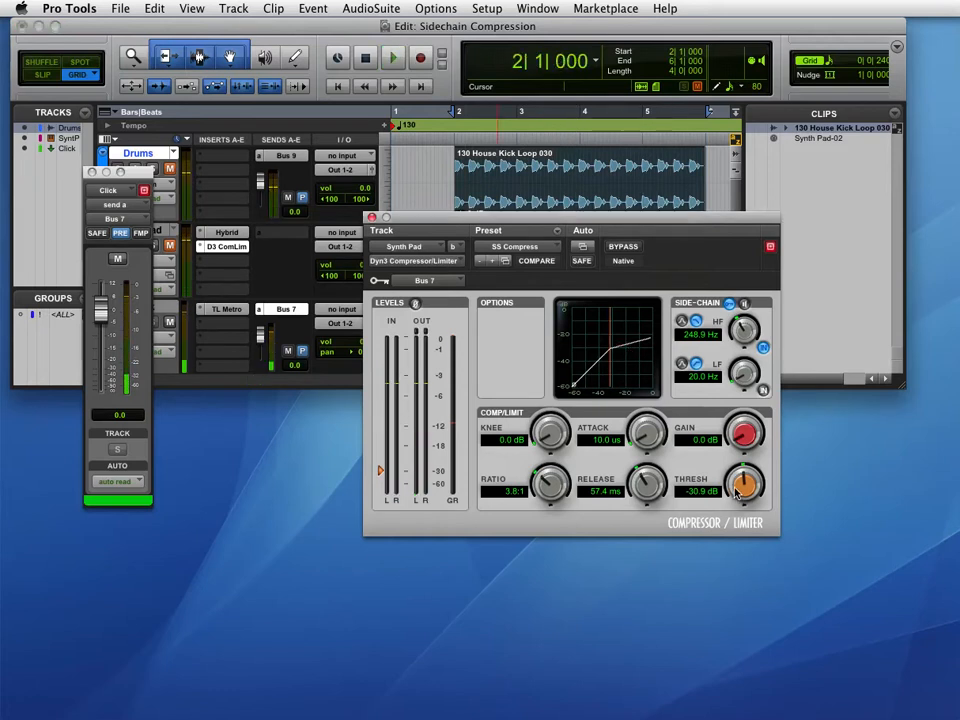
mouse_move(738, 490)
mouse_down()
mouse_move(743, 481)
mouse_move(727, 499)
mouse_up()
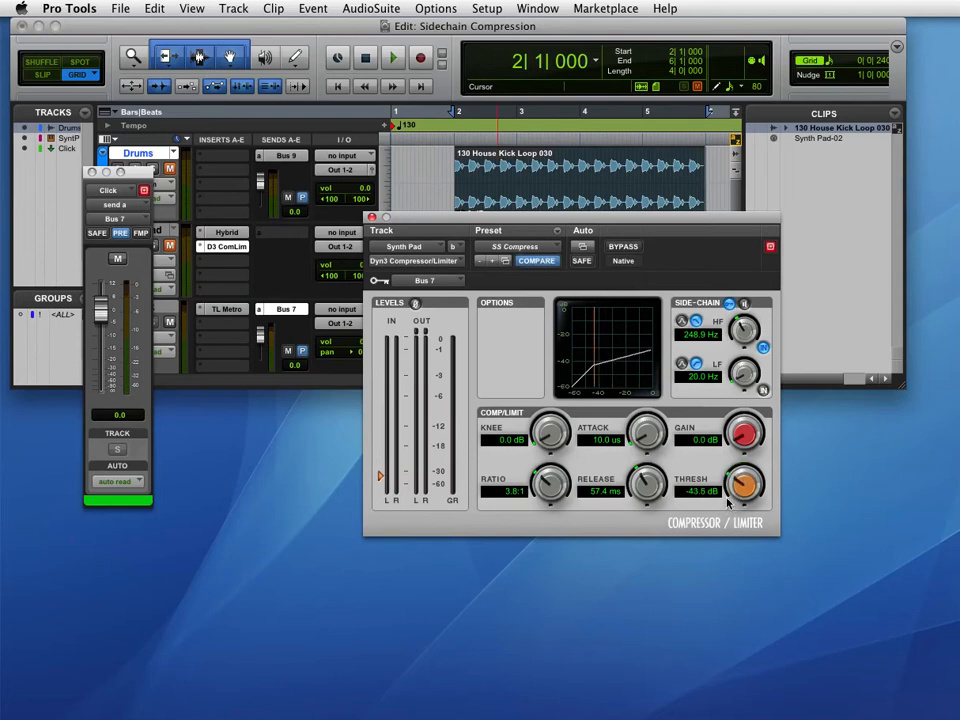
key(space)
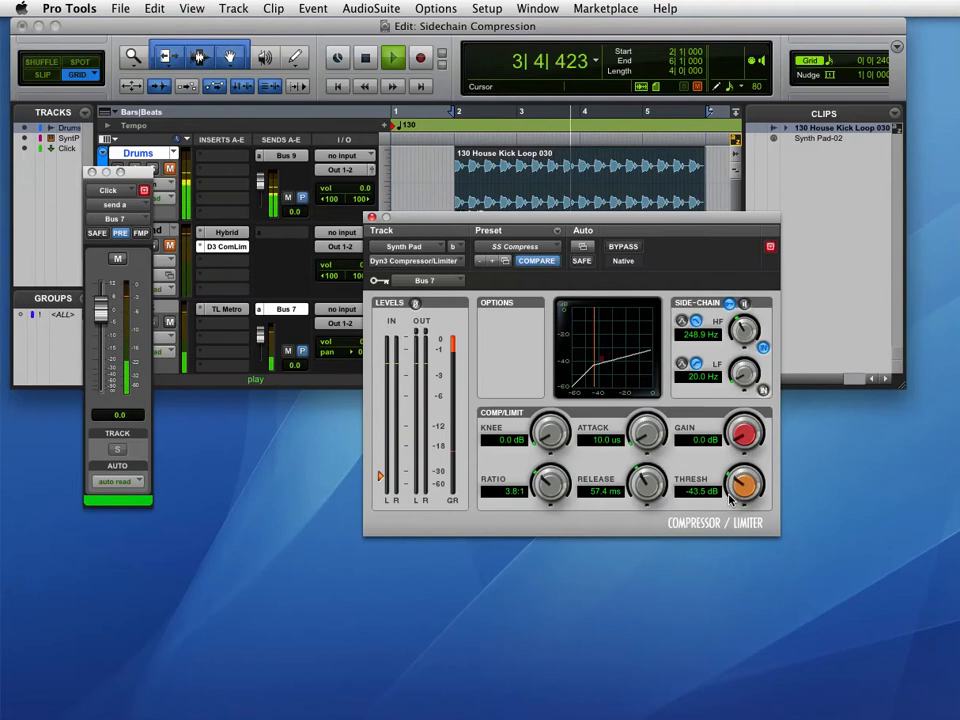
key(space)
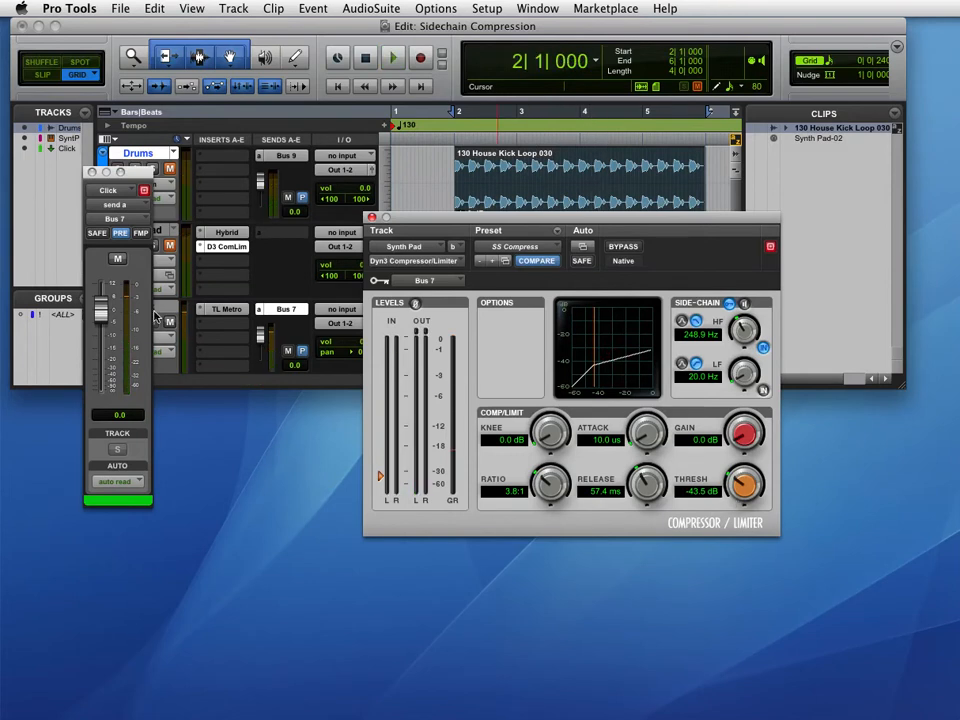
Unmute the Synth Pad track, mute the Click track, and audition the click-triggered compression.
click(170, 253)
key(space)
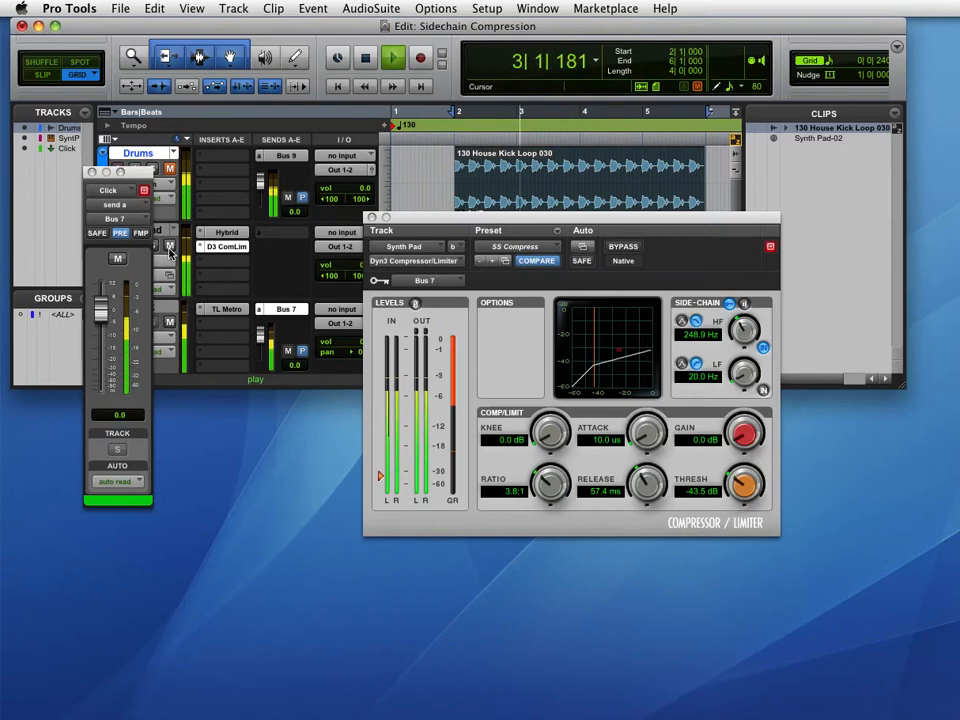
key(space)
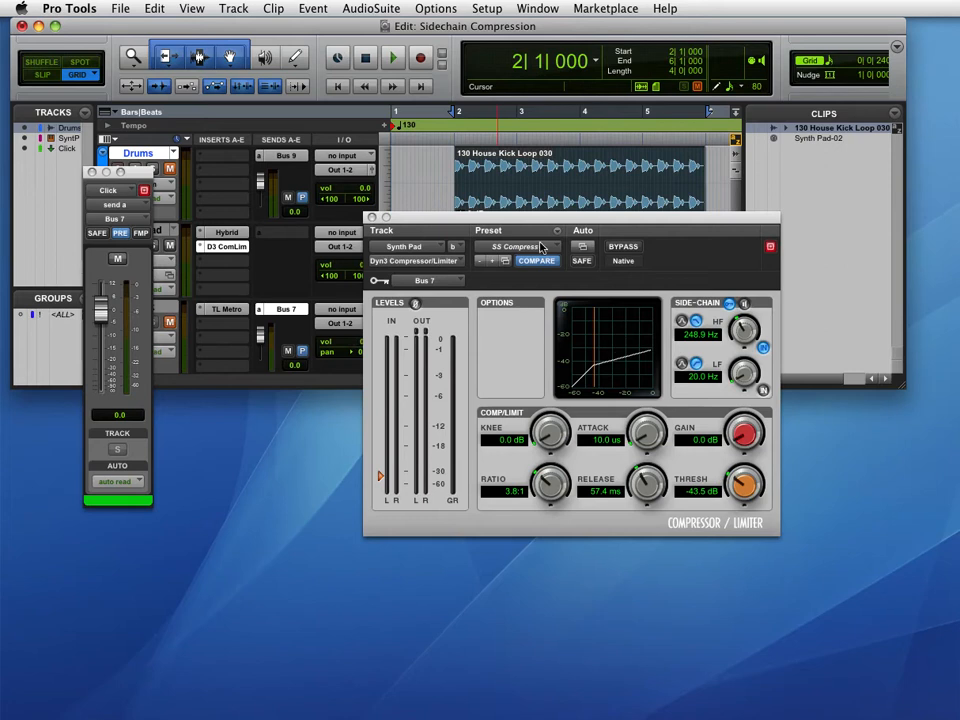
key(space)
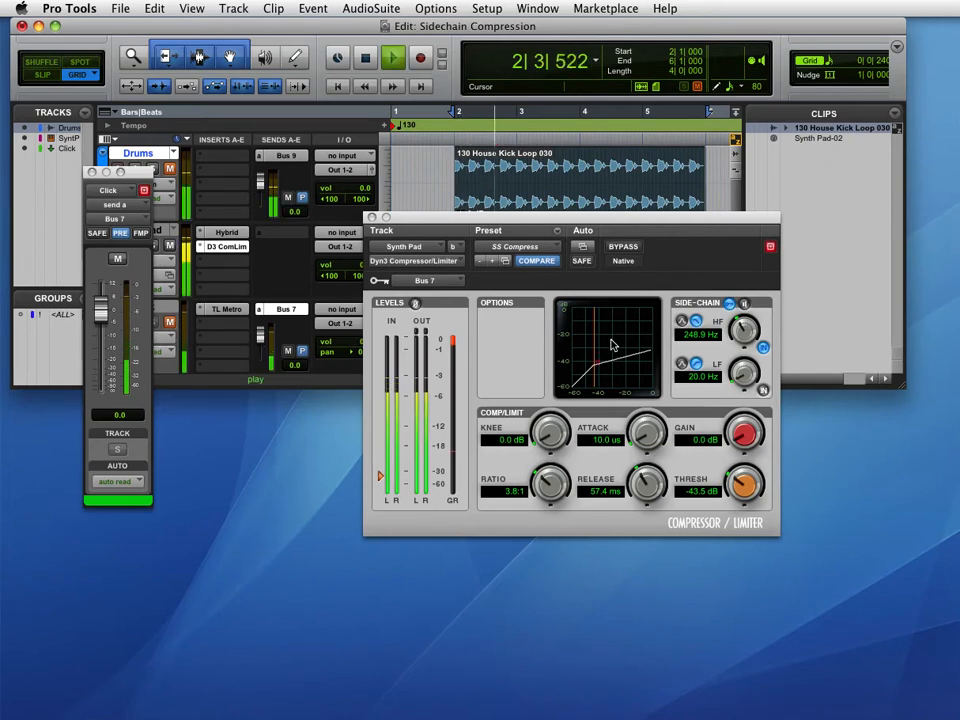
key(space)
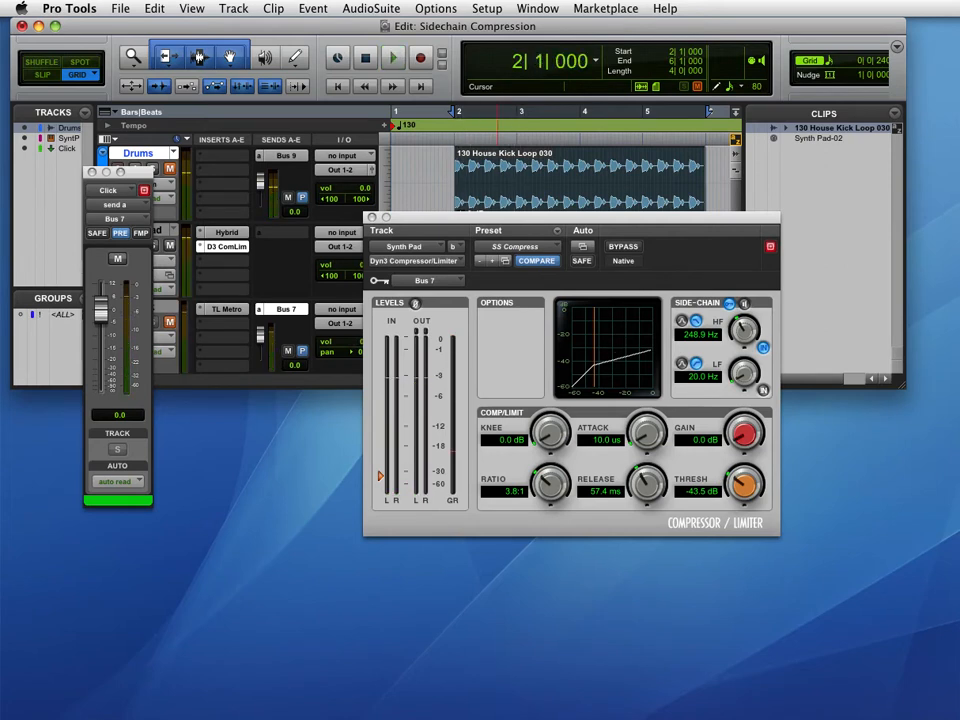